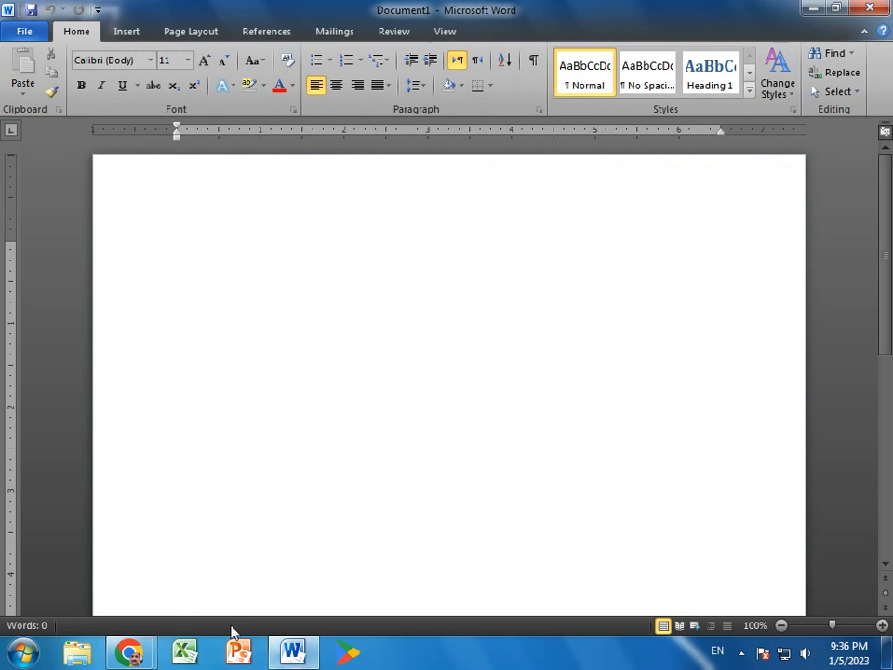
Zoom the blank document to page width.
mouse_move(136, 651)
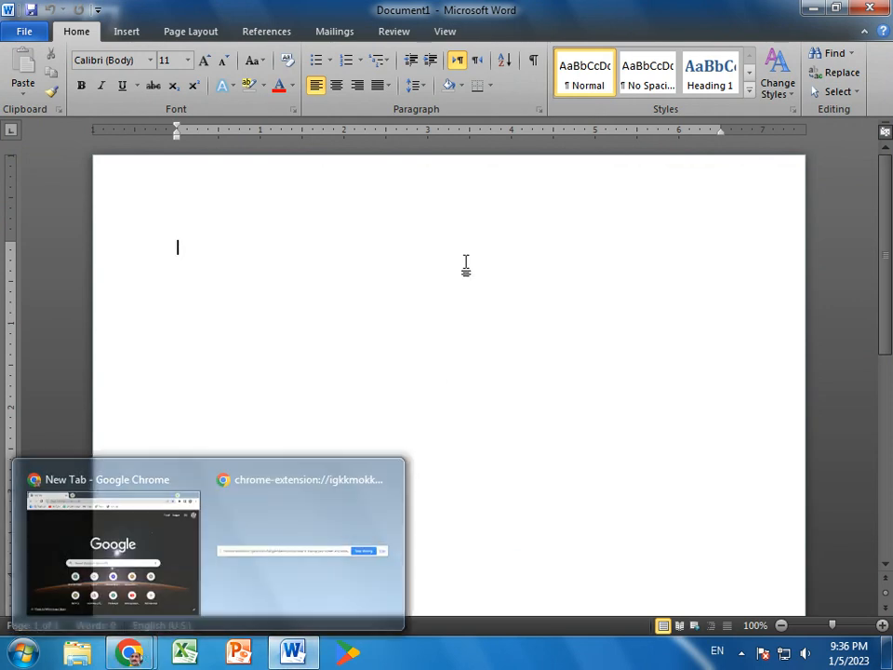
click(446, 31)
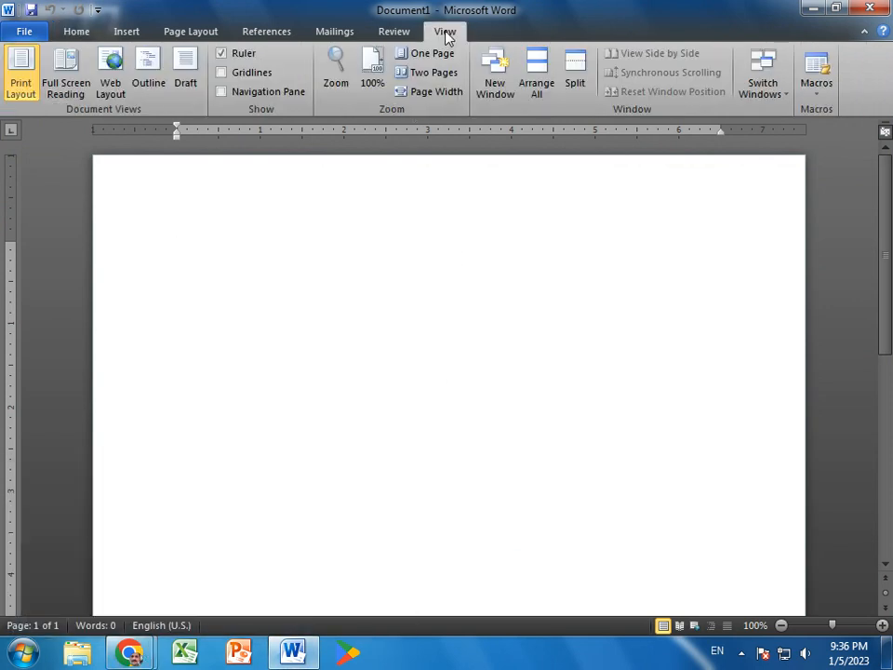
click(428, 92)
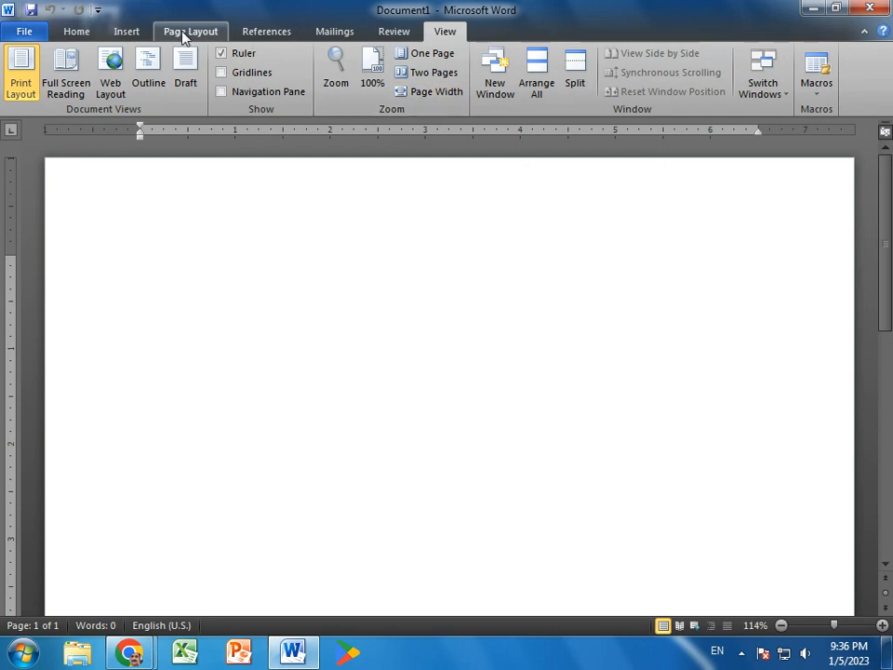
Set the paper size to A4 and apply the Normal margins preset.
click(187, 34)
click(144, 73)
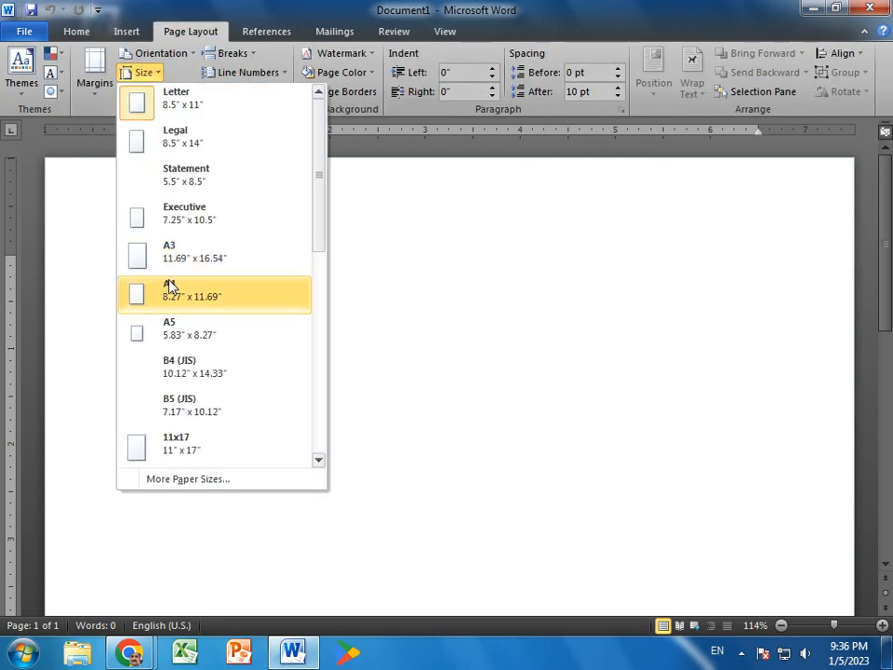
click(169, 293)
click(93, 71)
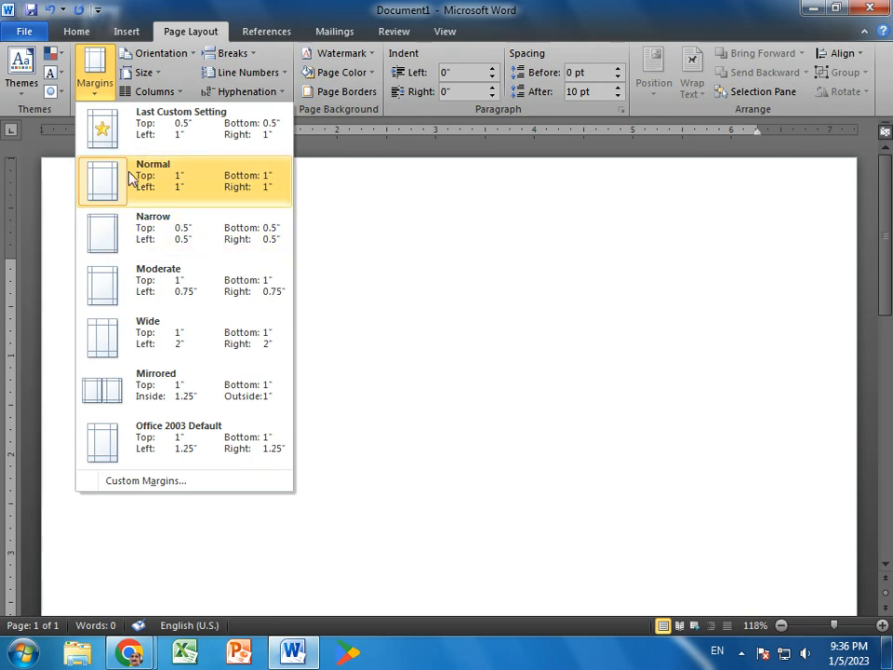
click(129, 180)
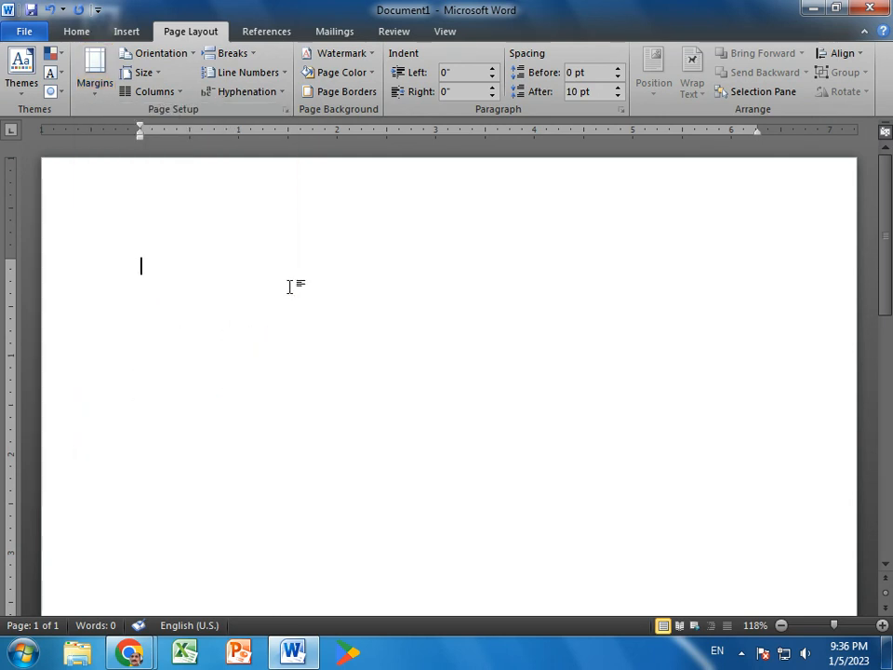
Enter "Create a chart" as the document's first line and start a new paragraph.
text(crea)
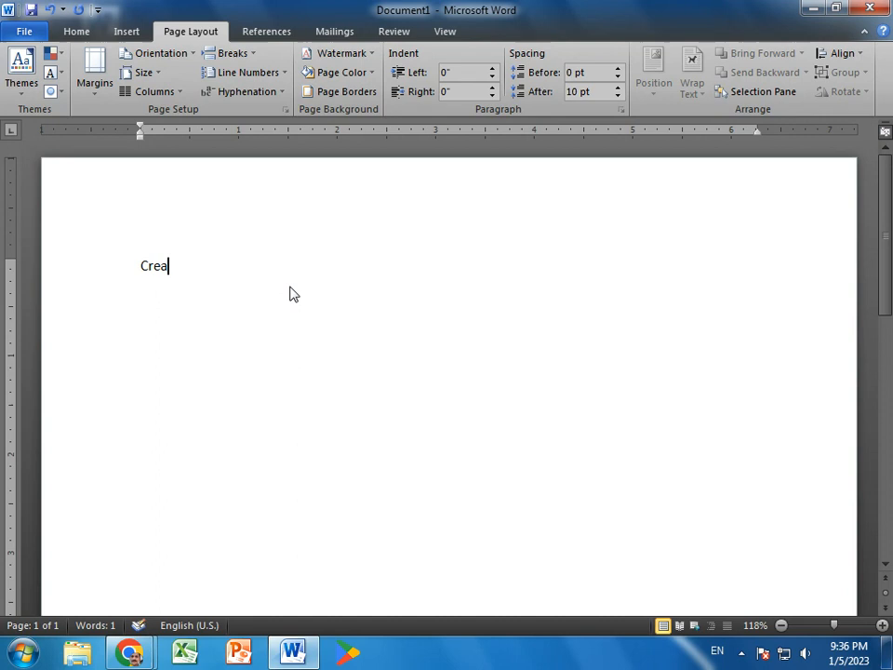
text(te a chaer)
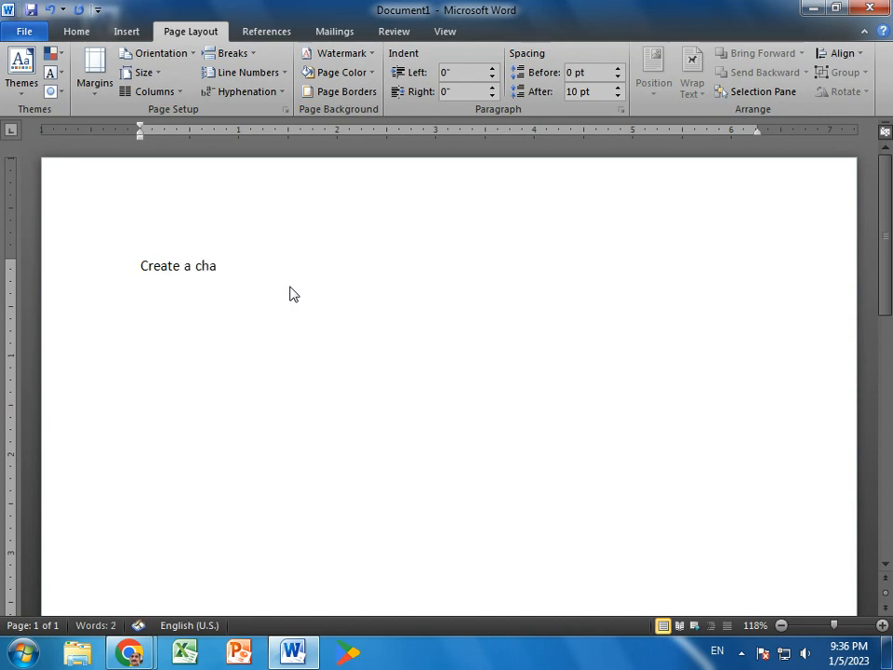
key(BackSpace)
Enter "Enter the following data into Excel" as the second line and start a new paragraph.
key(BackSpace)
text(rt)
key(Return)
text(Enter the following data intoe)
key(BackSpace)
text(ex)
key(BackSpace)
key(BackSpace)
text(Excel)
key(Return)
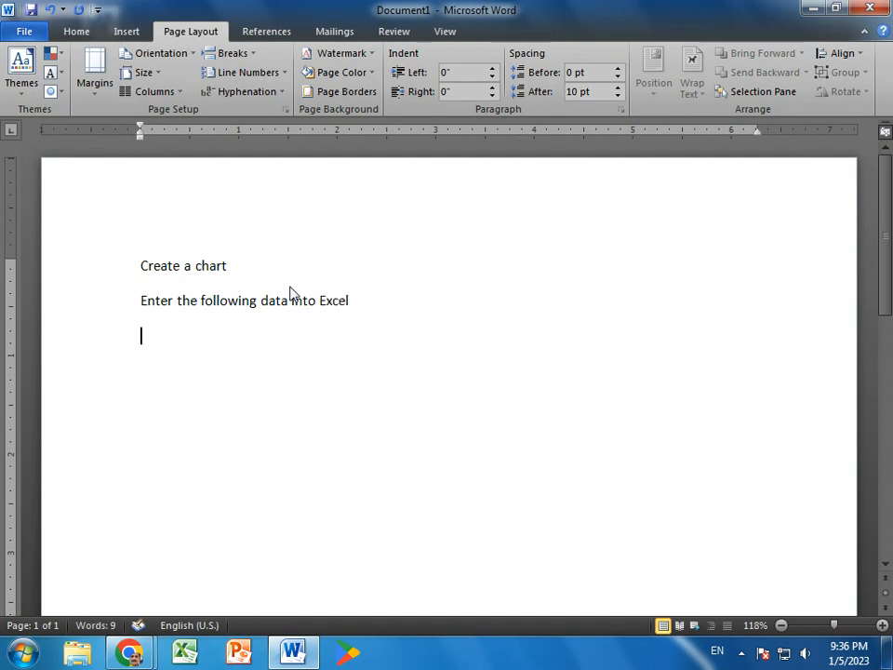
Begin the third line with "Lables: January, Febuary, March, April,".
text(Labl)
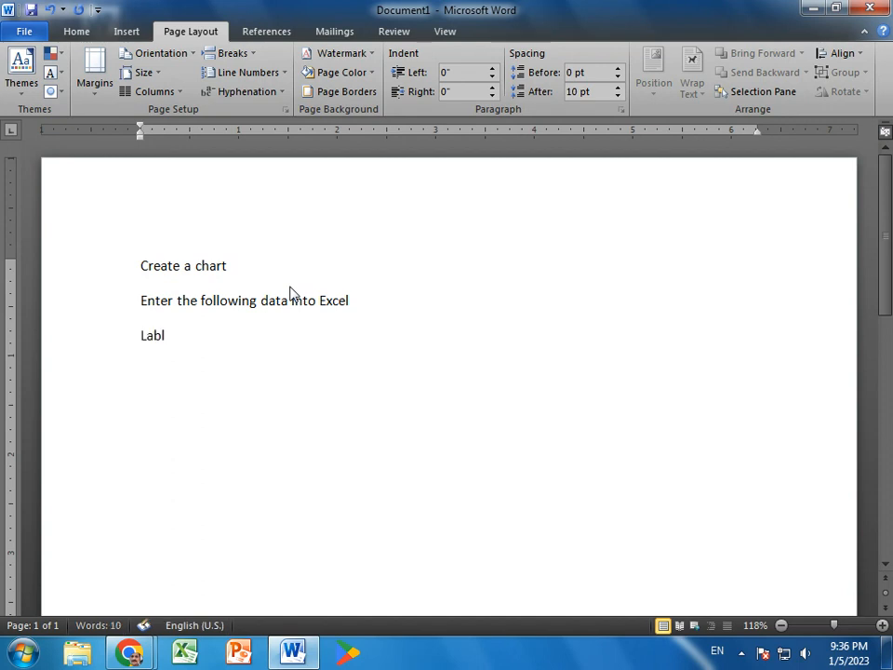
text(es: janu)
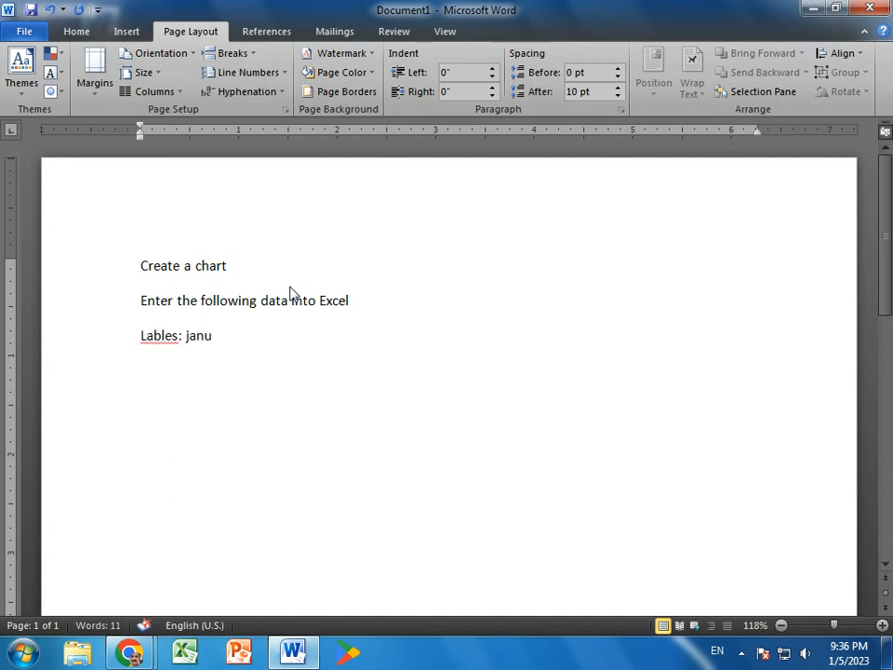
text(ary, Feb)
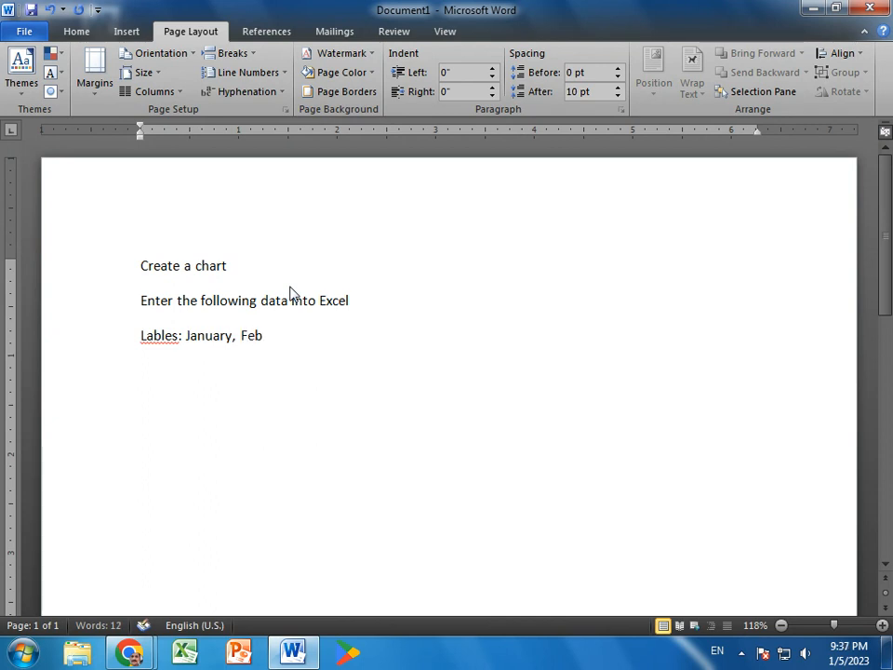
text(uary, March,)
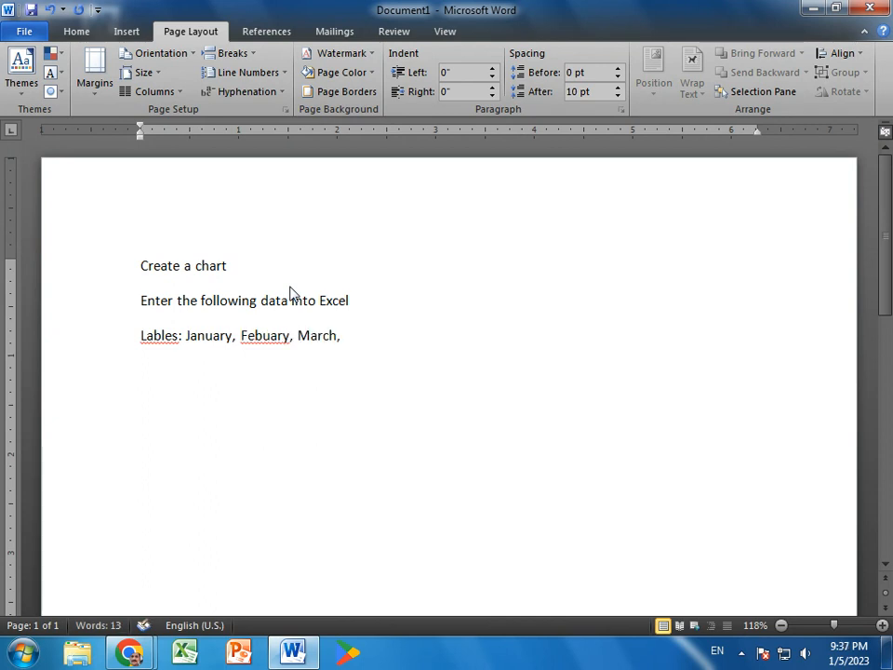
text( April, )
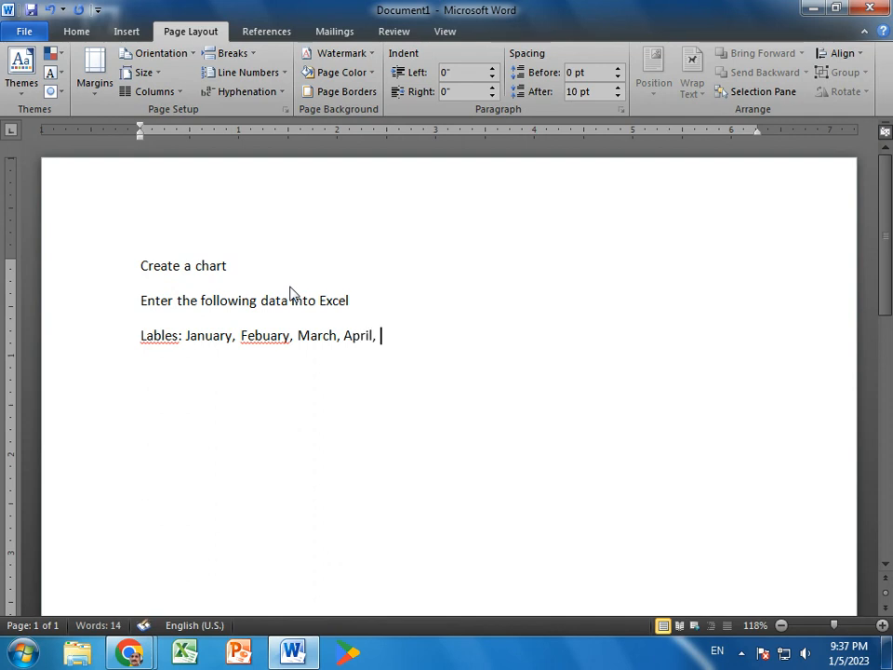
text(May, June, July, Auyg)
Continue the month list on the same line with "May, June, July, August, September, October".
key(BackSpace)
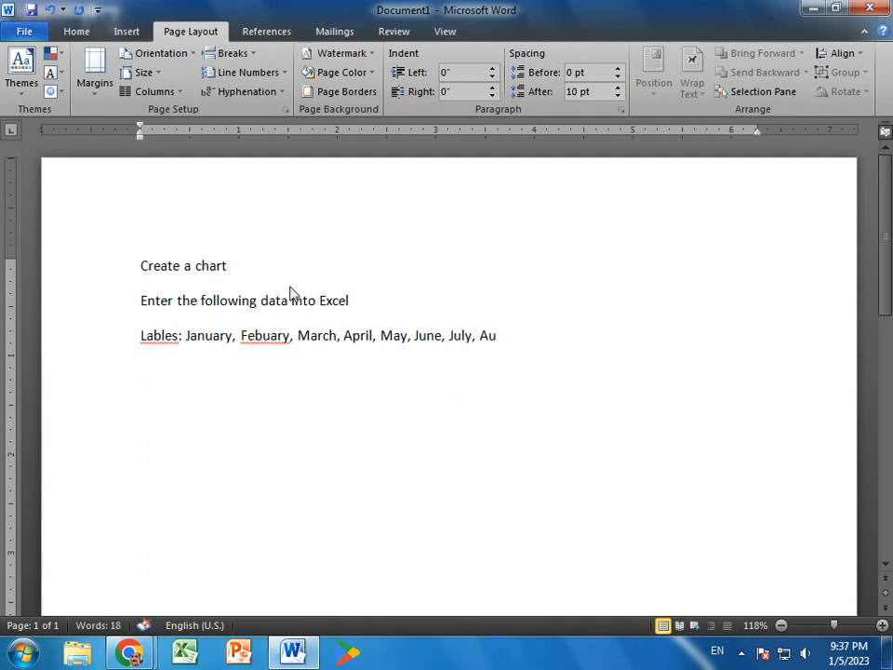
text(gust, September, )
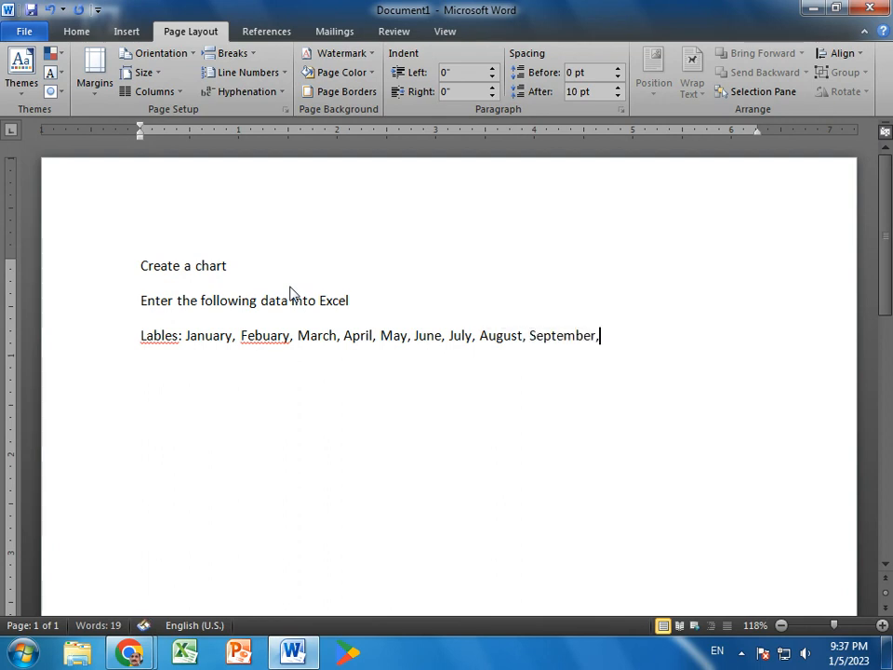
text(October)
Add a new line below the month list reading "November, December".
key(Return)
text(Nover)
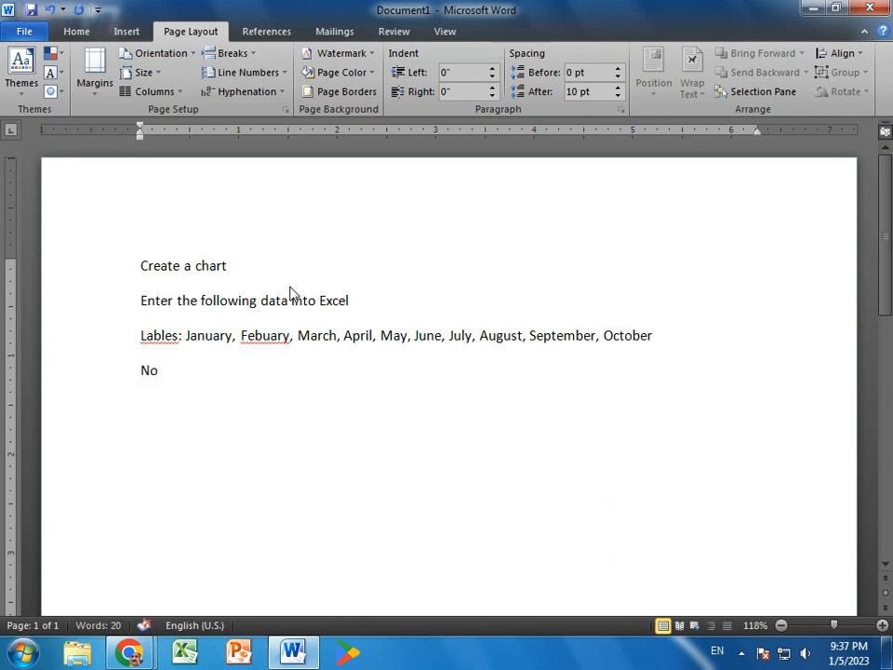
key(BackSpace)
key(BackSpace)
text(e)
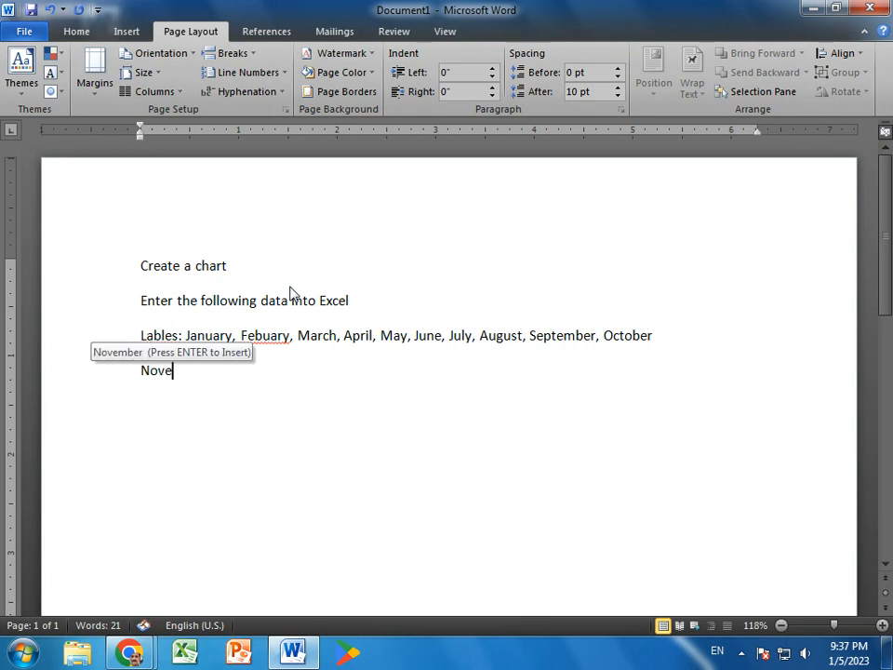
text(mber, )
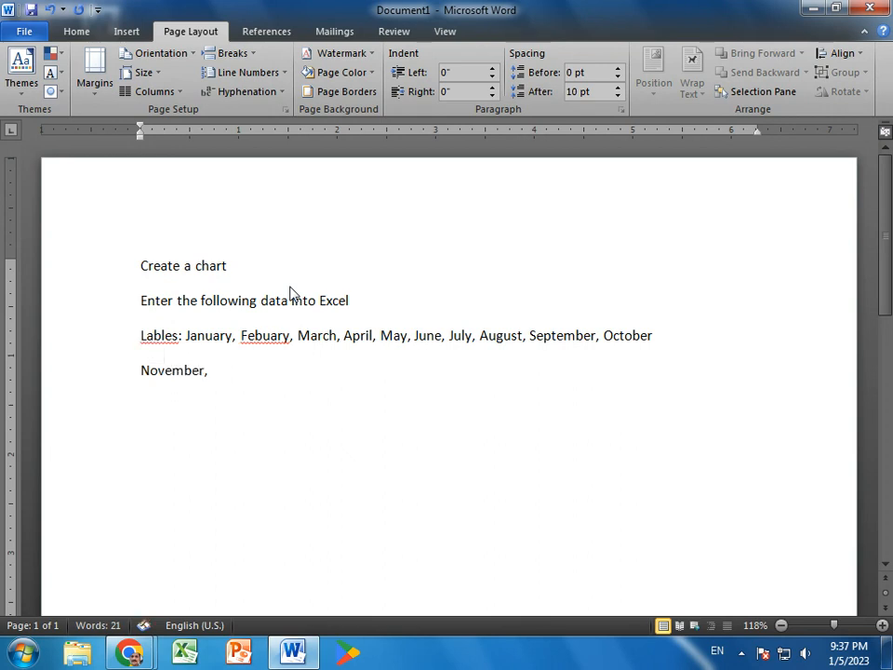
text(December.)
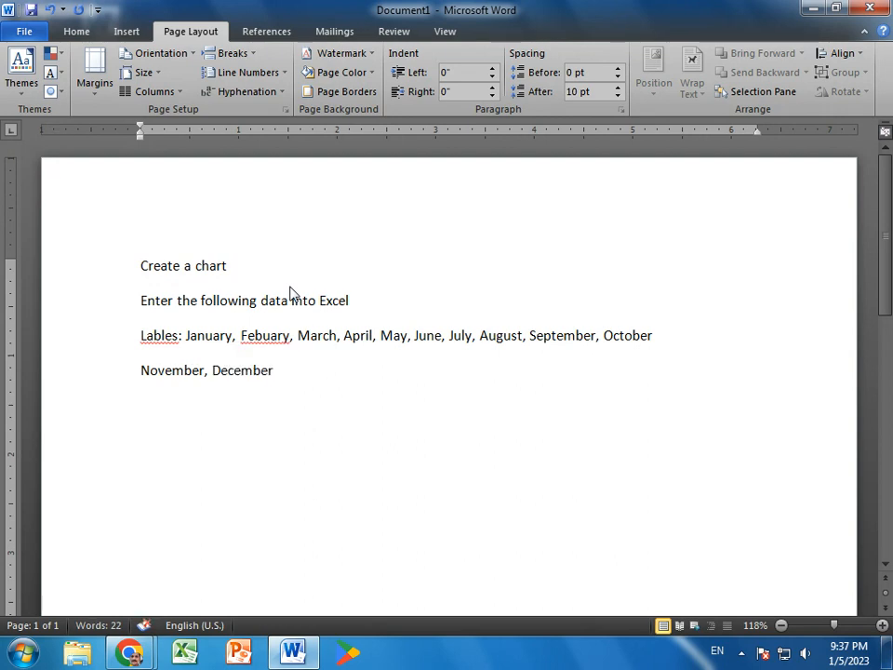
Add the line "Average Temperature:" below the months and start a new paragraph.
key(Return)
text(Average Temp)
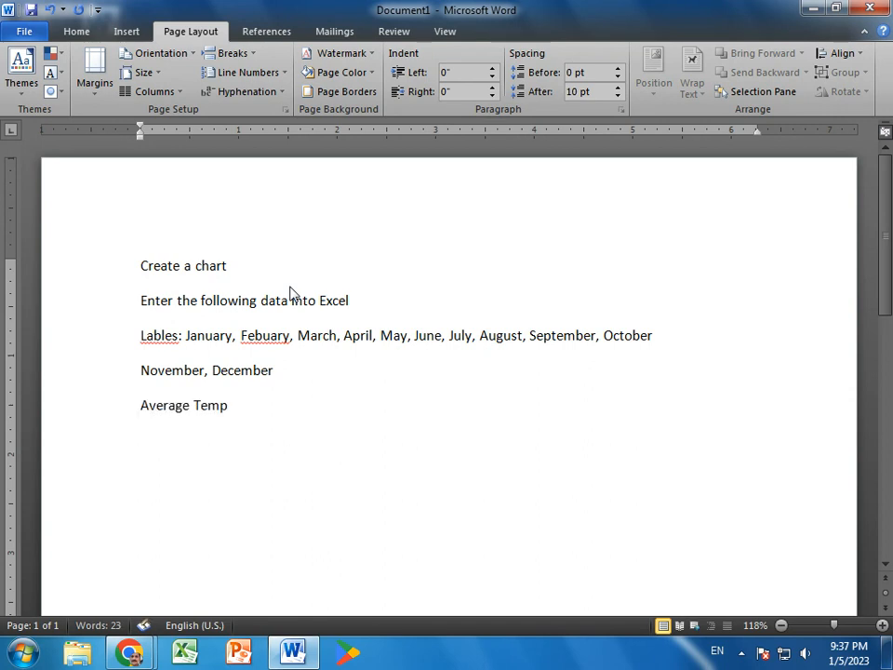
text(erature:)
key(Return)
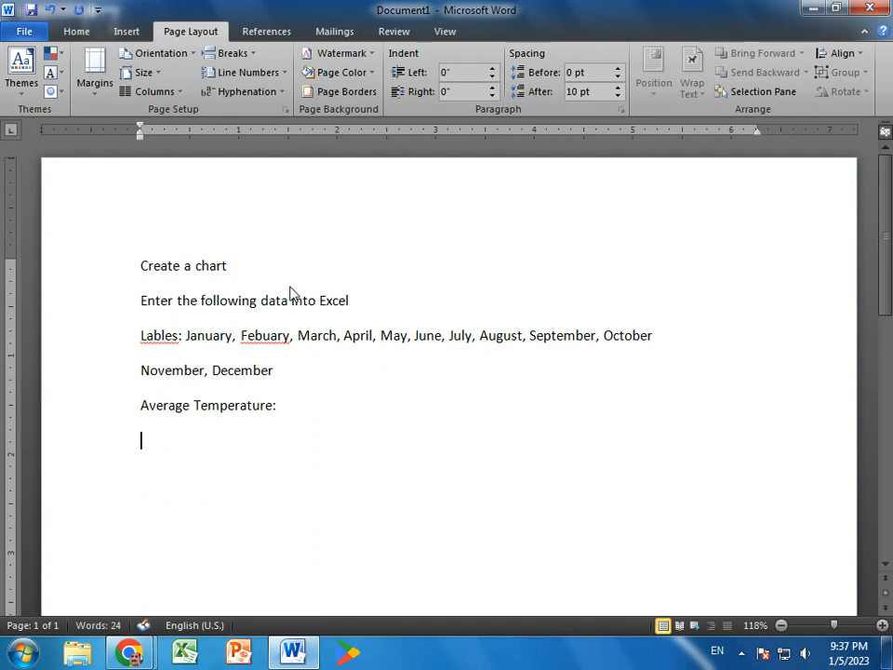
Enter "January was 150" as the first temperature entry.
text(Janua)
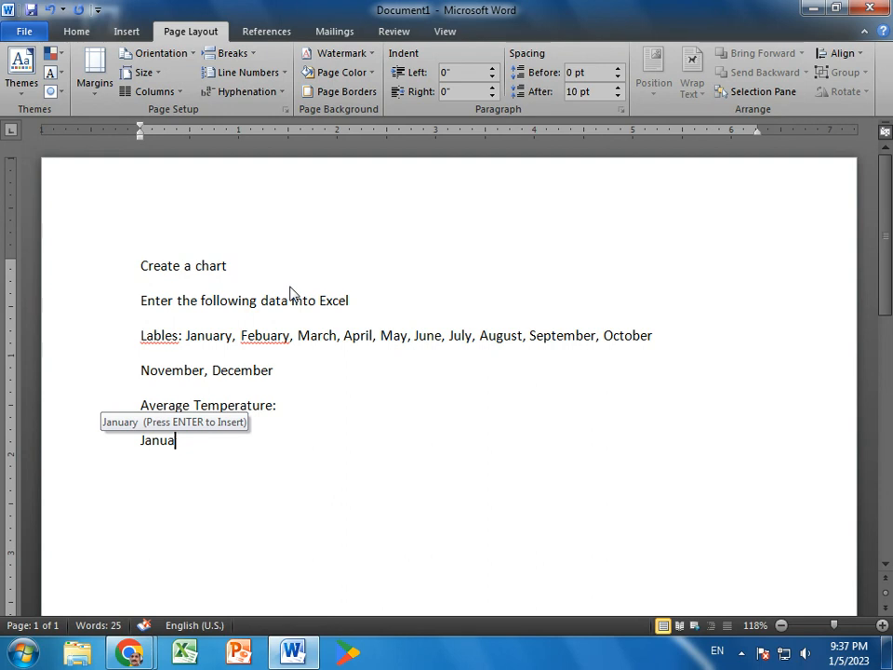
key(Return)
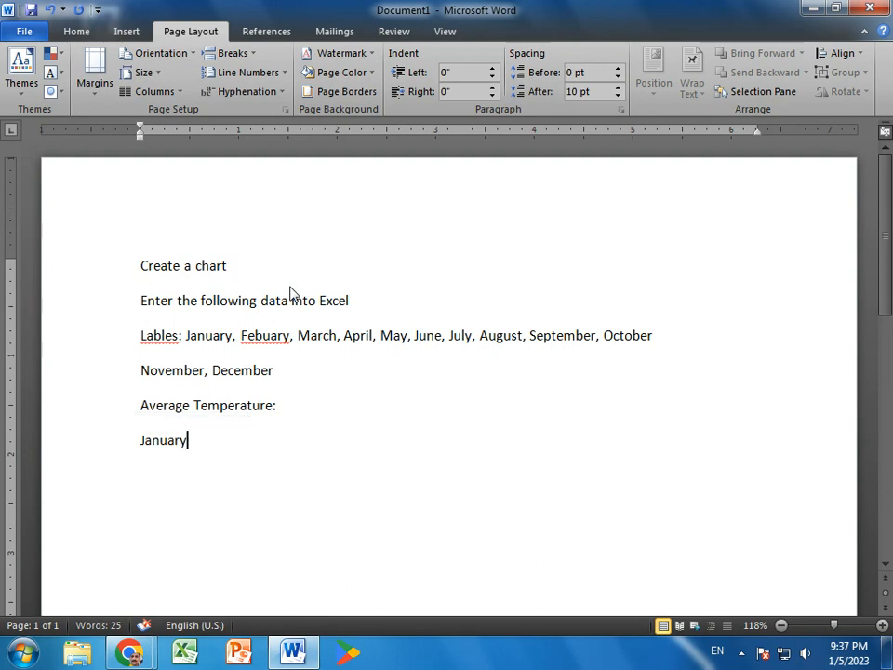
text(was 15)
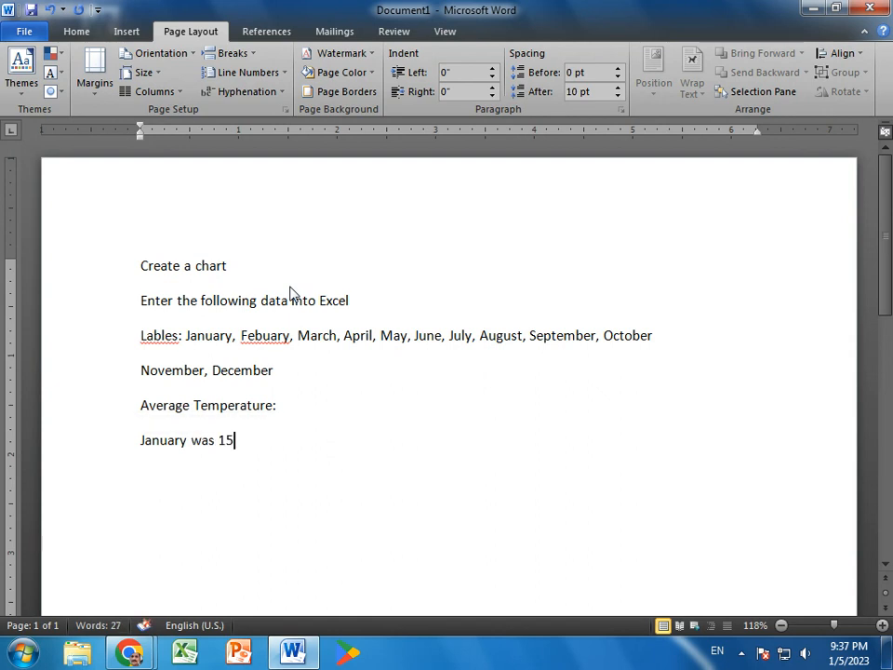
text(0)
Format the final 0 of January's temperature as superscript.
drag(243, 439, 236, 443)
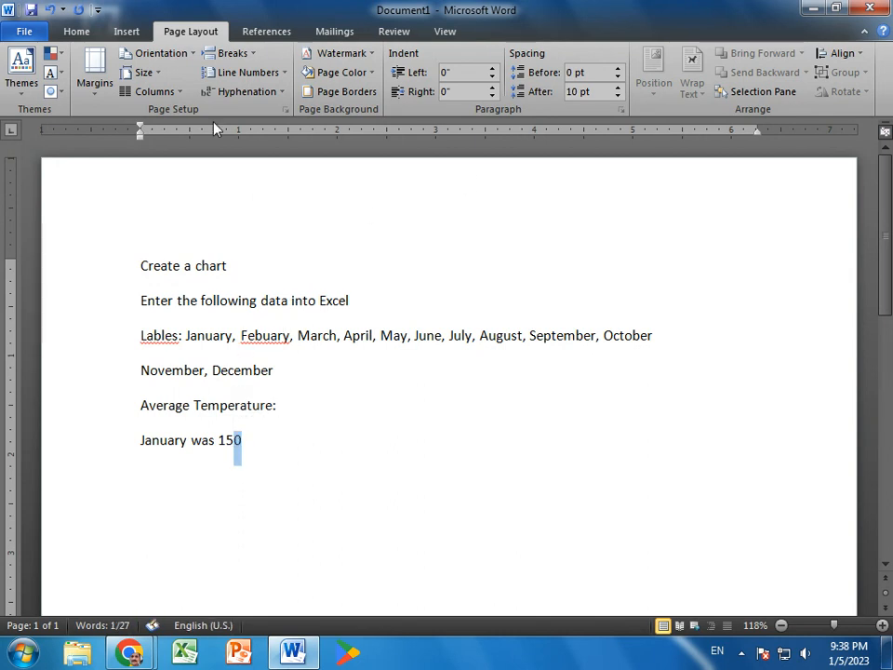
click(77, 31)
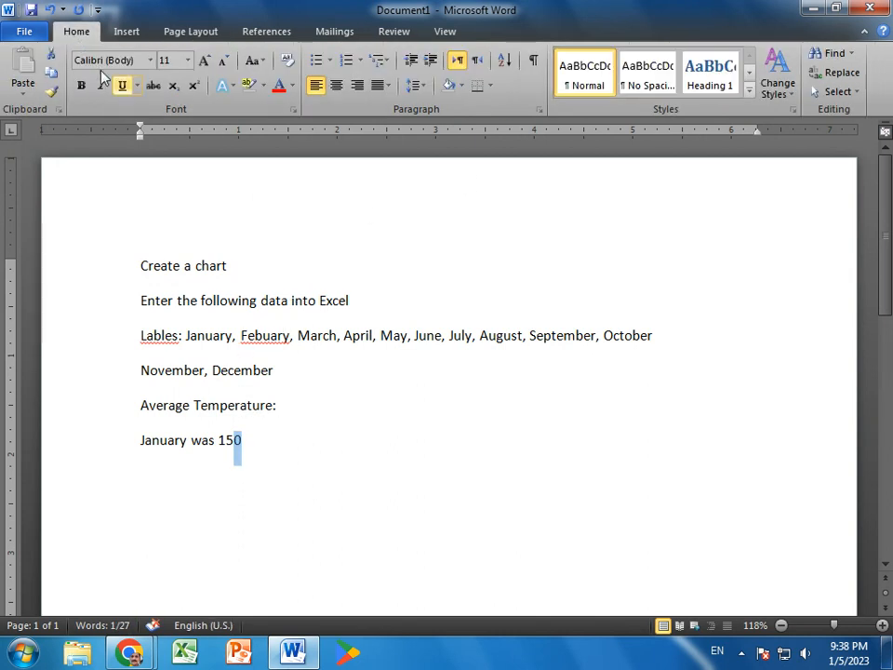
click(195, 89)
click(269, 455)
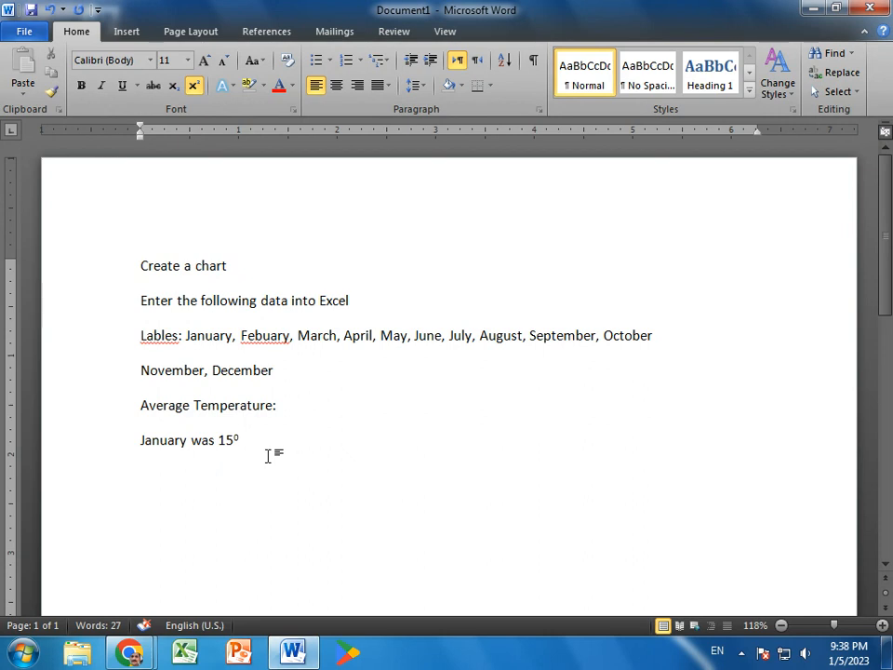
Delete the superscripted ending of January's temperature and re-enter it as plain text so the line reads "January was 150".
key(Return)
text(dfdf)
key(BackSpace)
key(BackSpace)
key(BackSpace)
key(BackSpace)
key(BackSpace)
key(BackSpace)
key(BackSpace)
text(50)
Add the lines "Febuary was 270" and "March was 270" below the January entry.
key(Return)
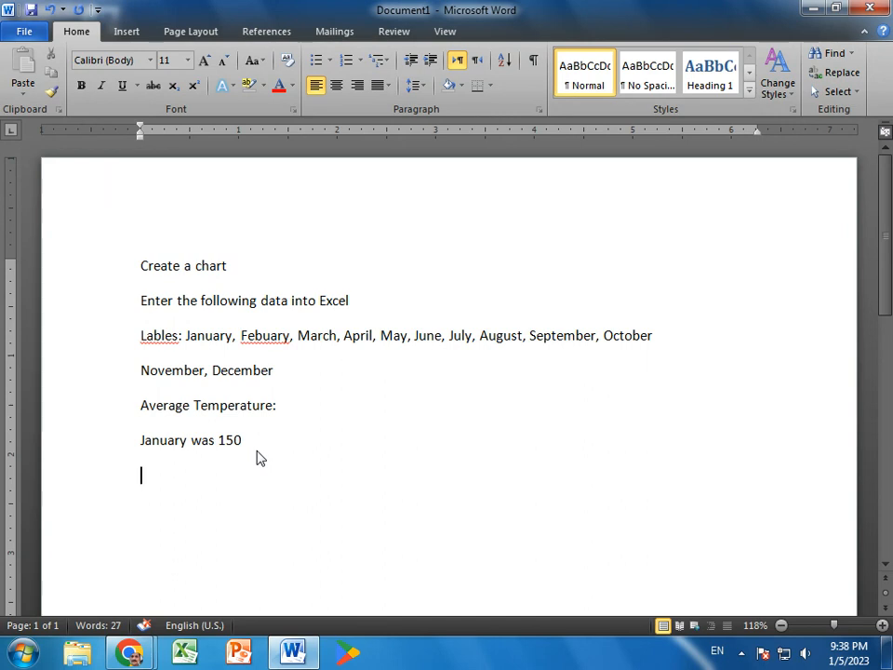
text(Febuary was)
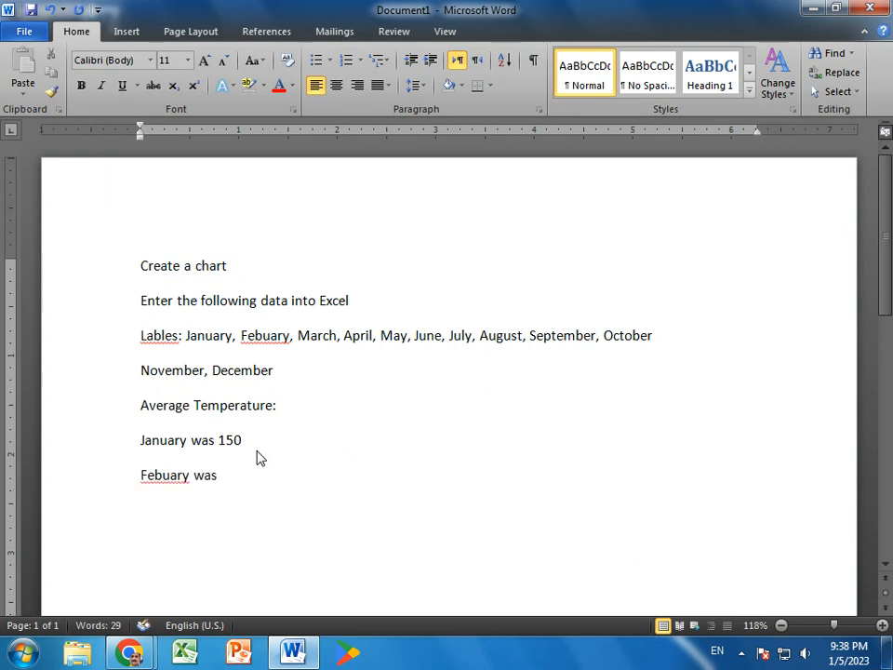
text( 270)
key(Return)
text(March was 27)
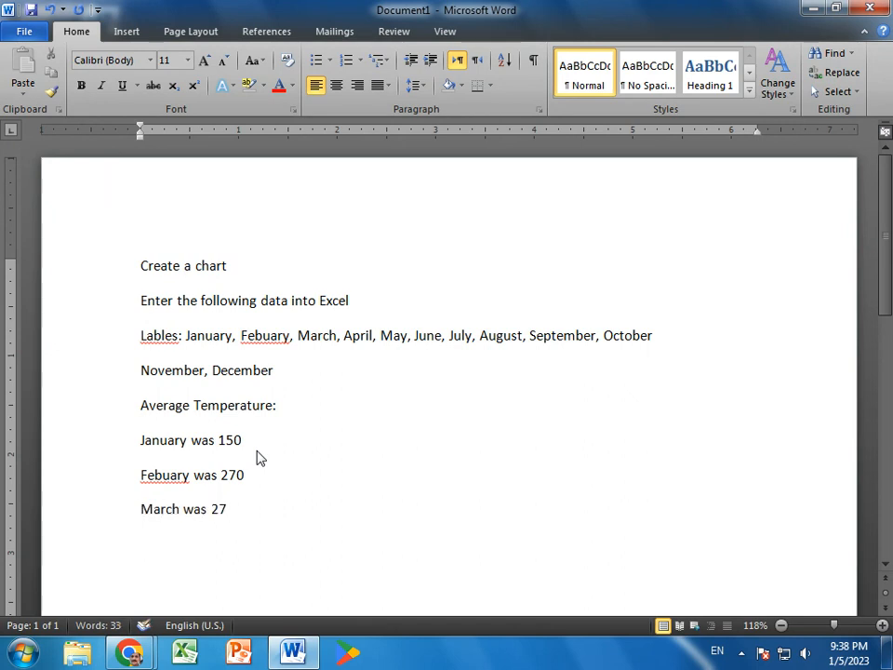
text(0)
Add the lines "April was 580" and "May was 580" below the March entry.
key(Return)
text(Ari)
key(BackSpace)
key(BackSpace)
text(pril was )
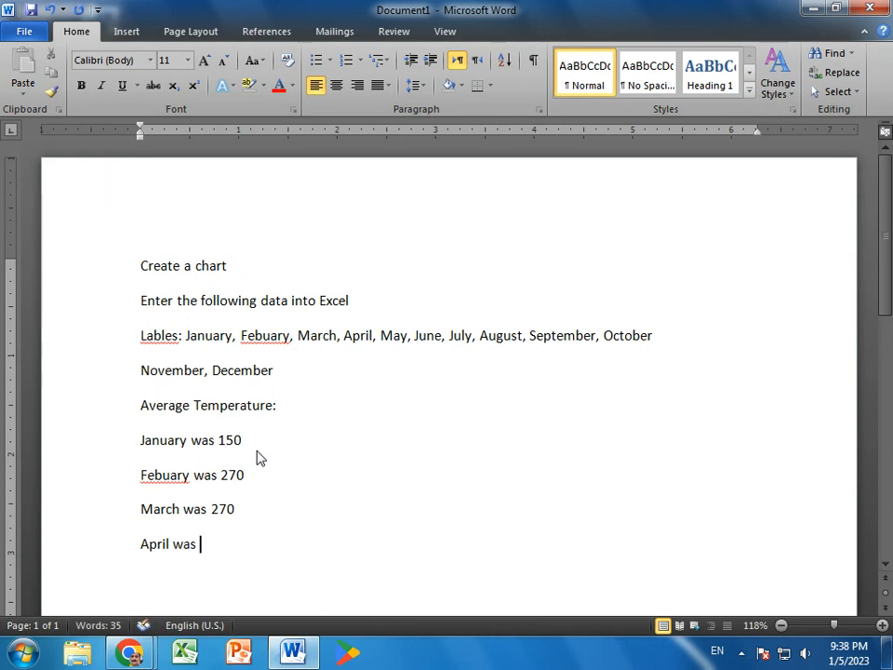
text(580)
key(Return)
text(May w)
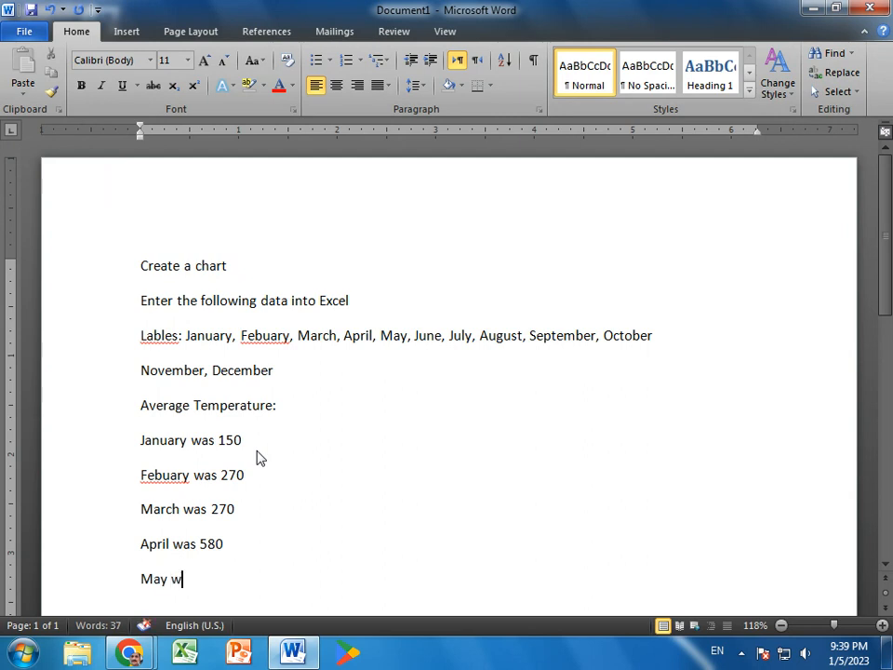
text(as 580)
Add the line "June was720" below the May entry and start a new paragraph.
key(Return)
text(June was 720)
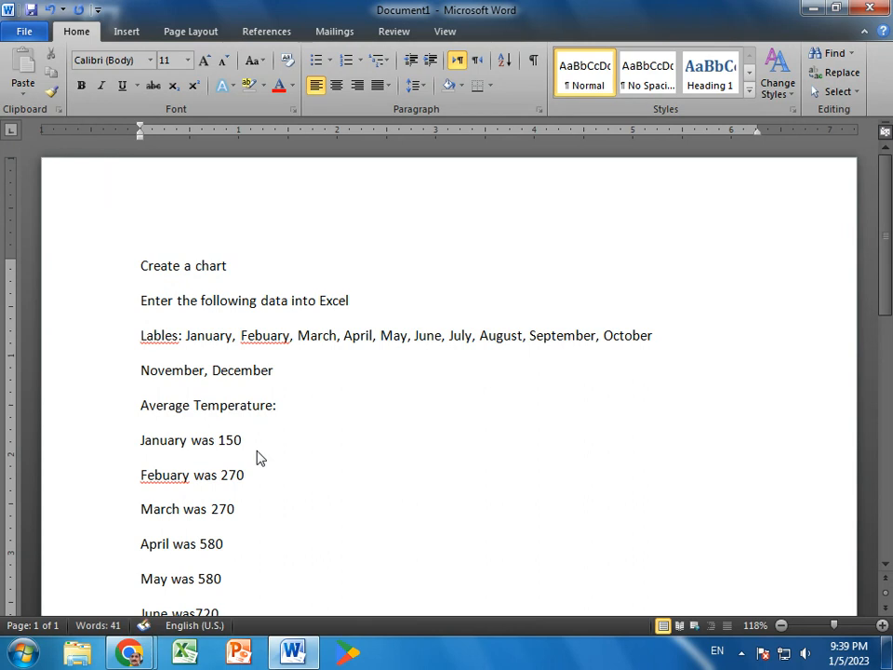
key(Return)
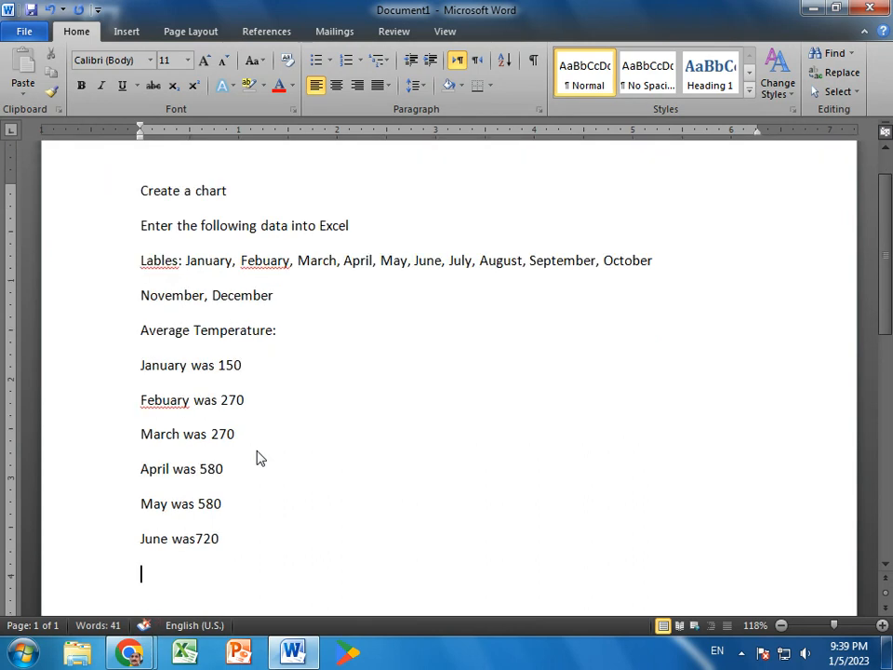
Add the lines "July was 790" and "August was 830" below the June temperature entry.
text(July was 79)
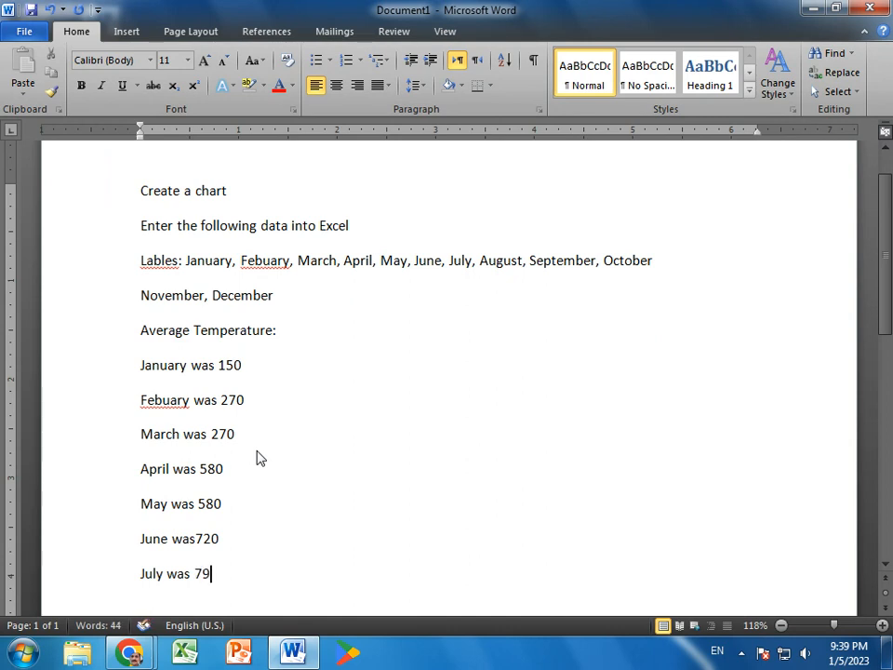
text(0 )
text(A)
text(ugust)
text( was 8)
text(30)
key(Return)
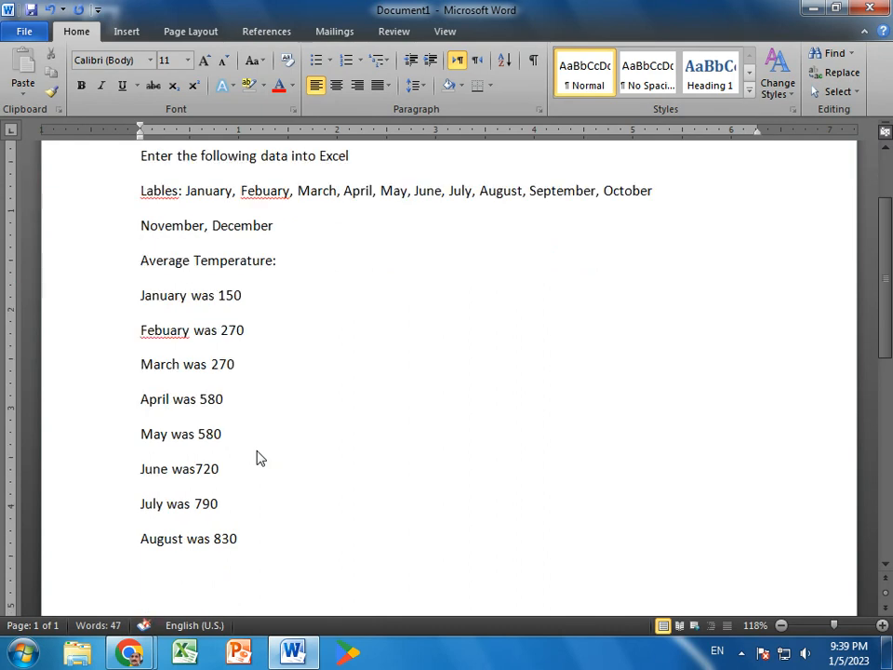
Add the line "September was 780" below the August temperature entry and start a new paragraph.
text(Septem)
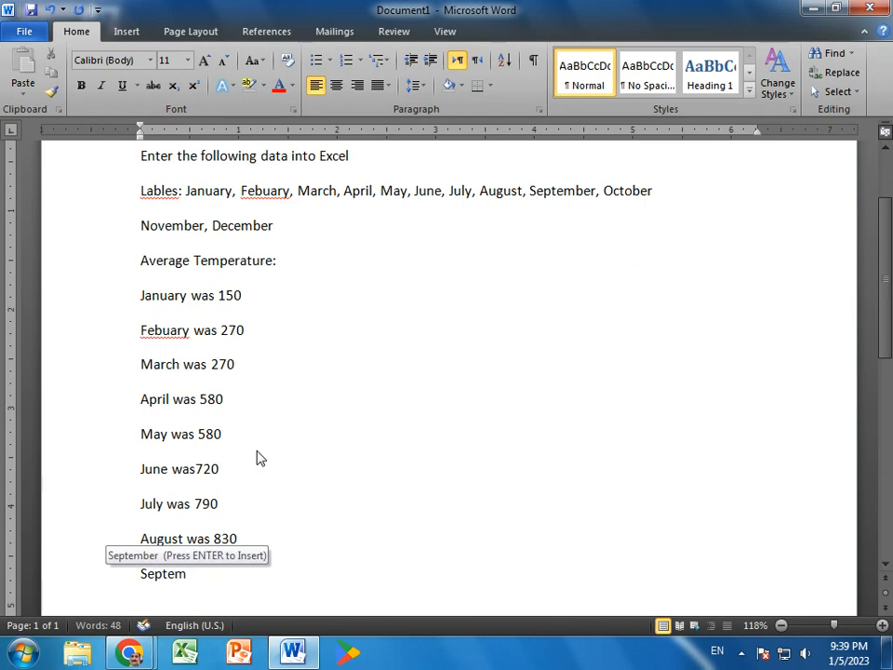
key(Return)
text(was )
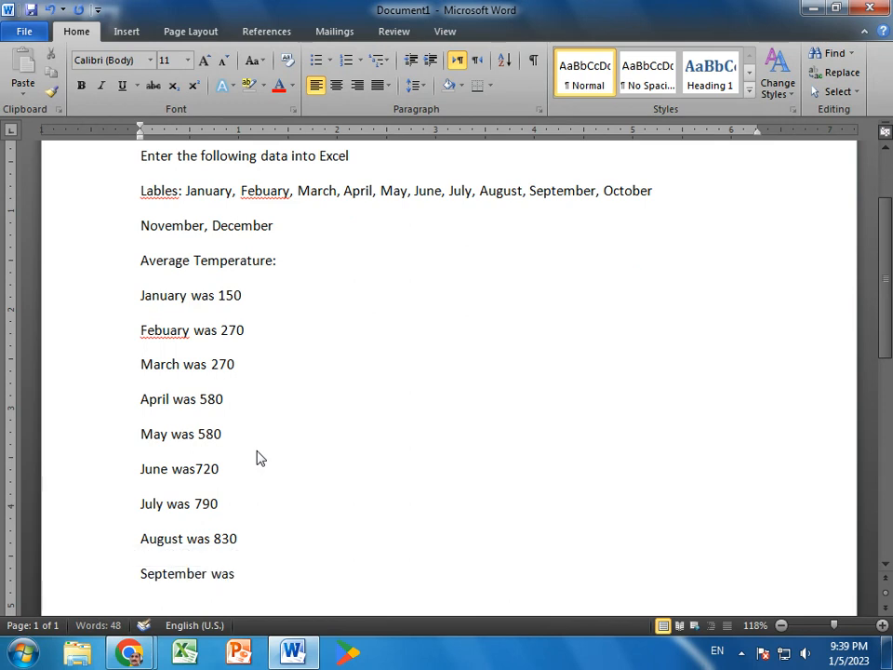
text(780)
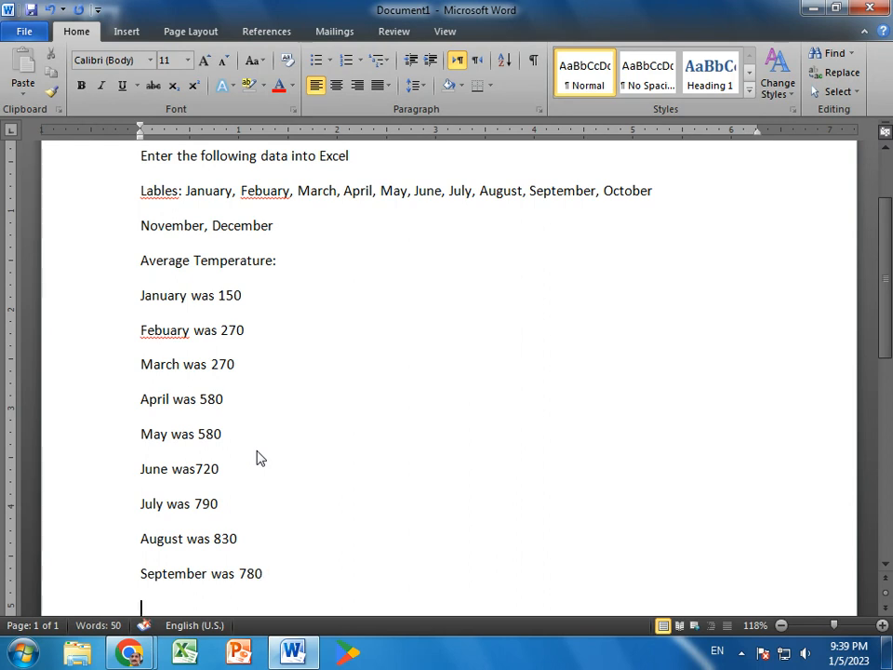
key(Return)
Add the line "October was 570" below the September temperature entry and start a new paragraph.
text(Octo)
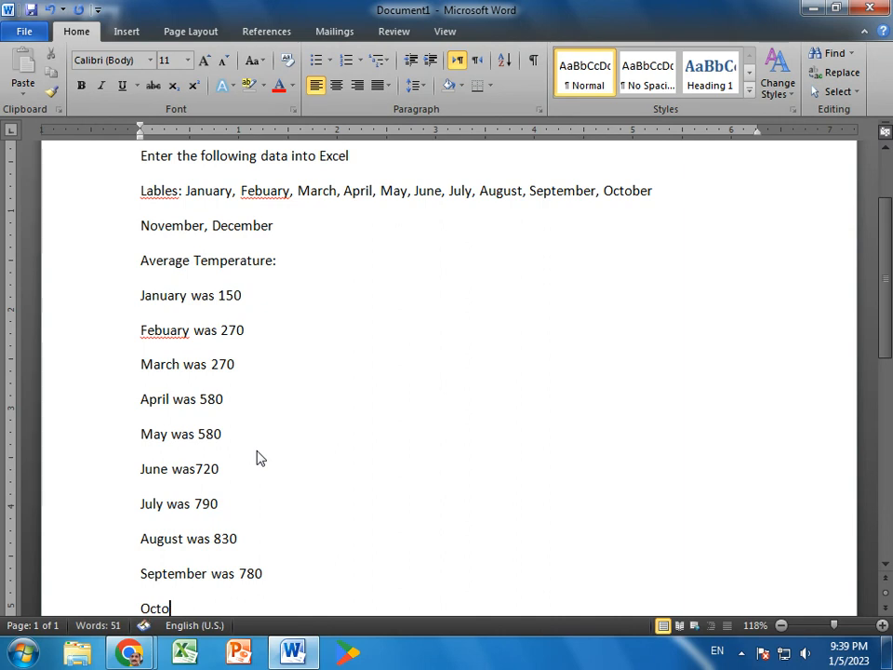
text(ber was 570)
scroll(260, 456, down, 1)
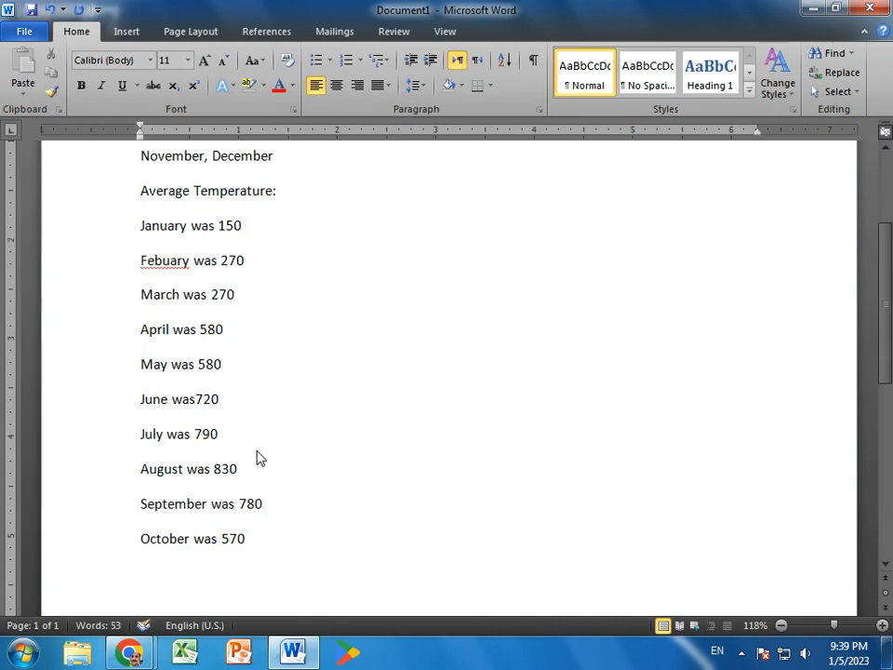
key(Return)
Add the lines "November was 420" and "December was 330" below the October temperature entry.
text(Novem)
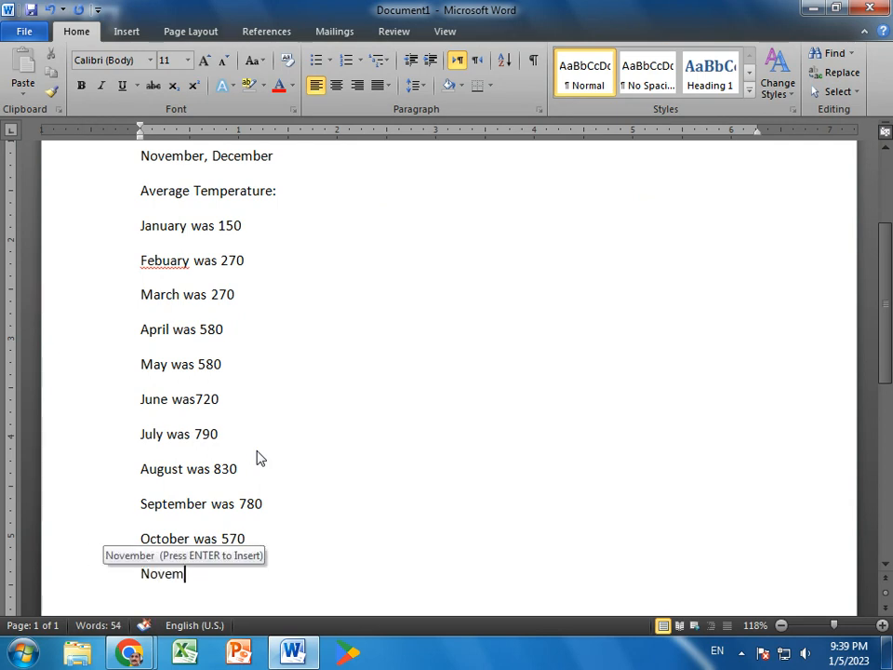
key(BackSpace)
text(mber)
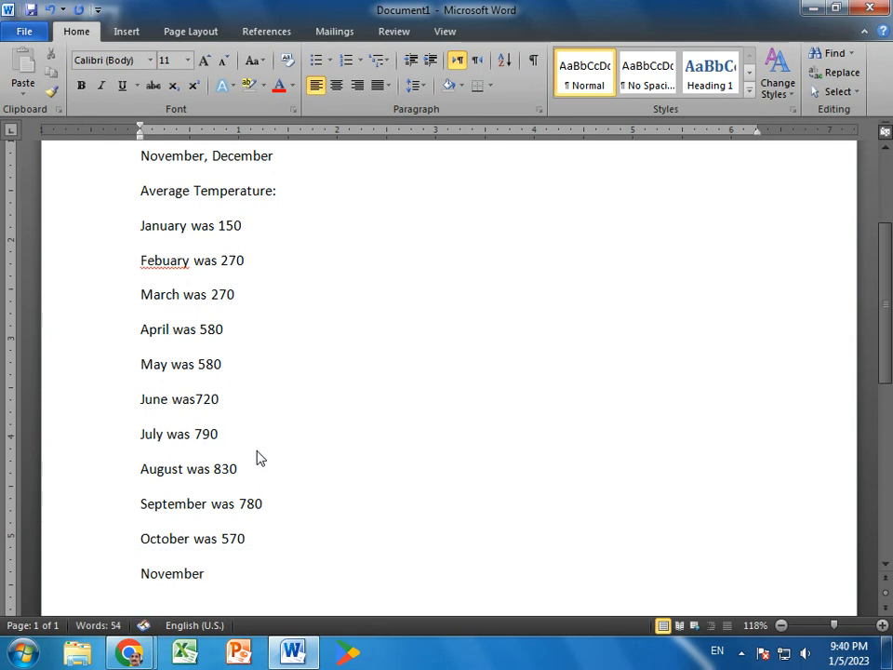
text( was 420)
key(BackSpace)
text(December  was 330)
key(Return)
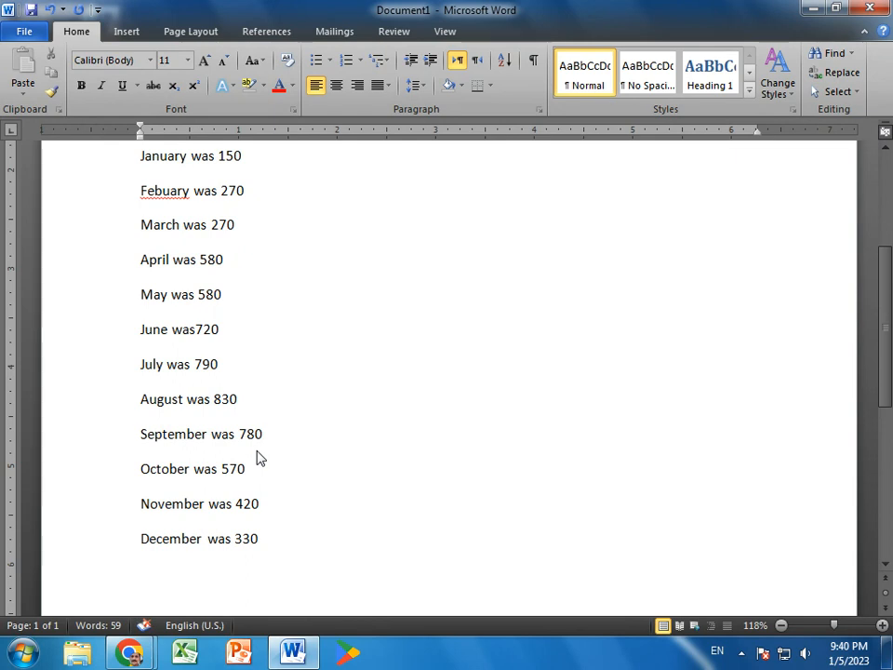
Add the heading line "Total Precipitation" below the December temperature entry and start a new paragraph.
text(Totl)
key(BackSpace)
key(BackSpace)
text(al Pre)
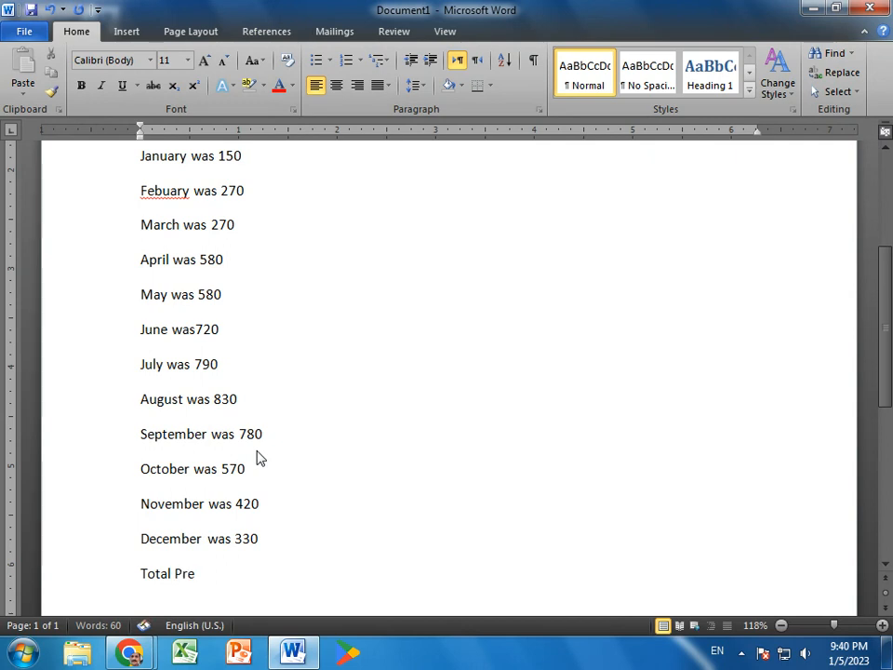
text(cipitation)
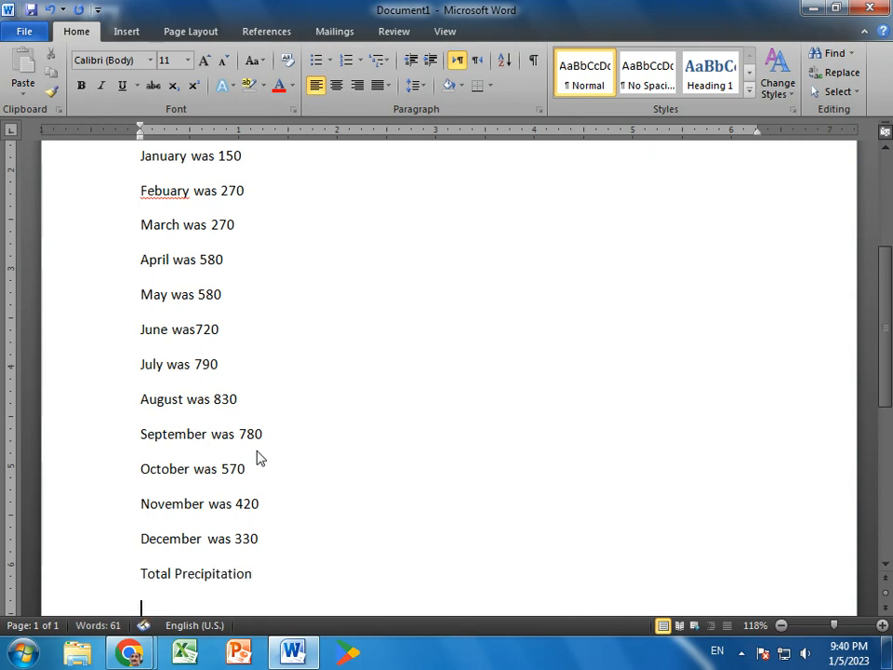
key(Return)
Enter "January got 180" under the Total Precipitation heading and begin the next line with "Febuary got".
text(January go)
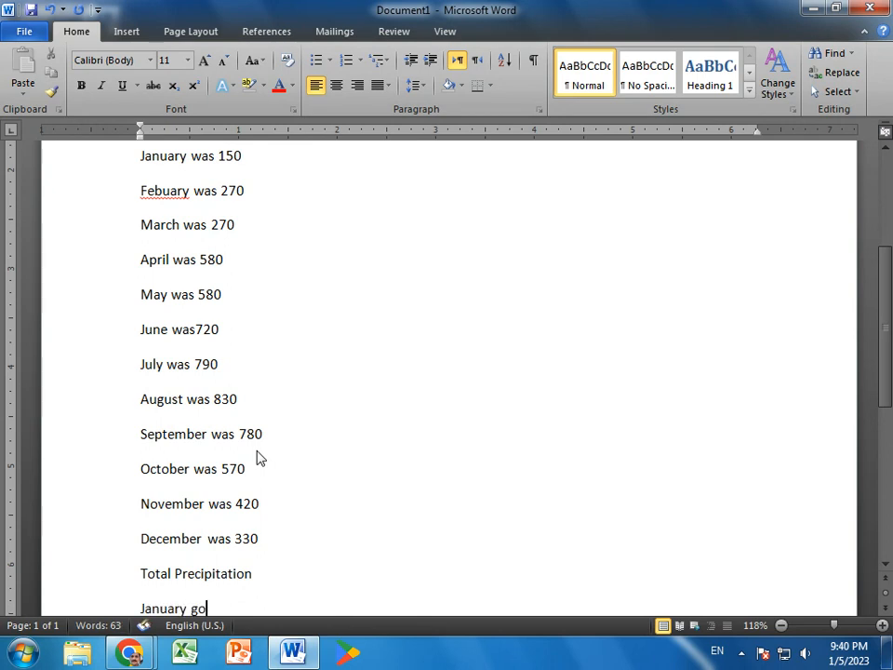
text(t 180)
key(Return)
text(J)
key(BackSpace)
text(Febuary got12)
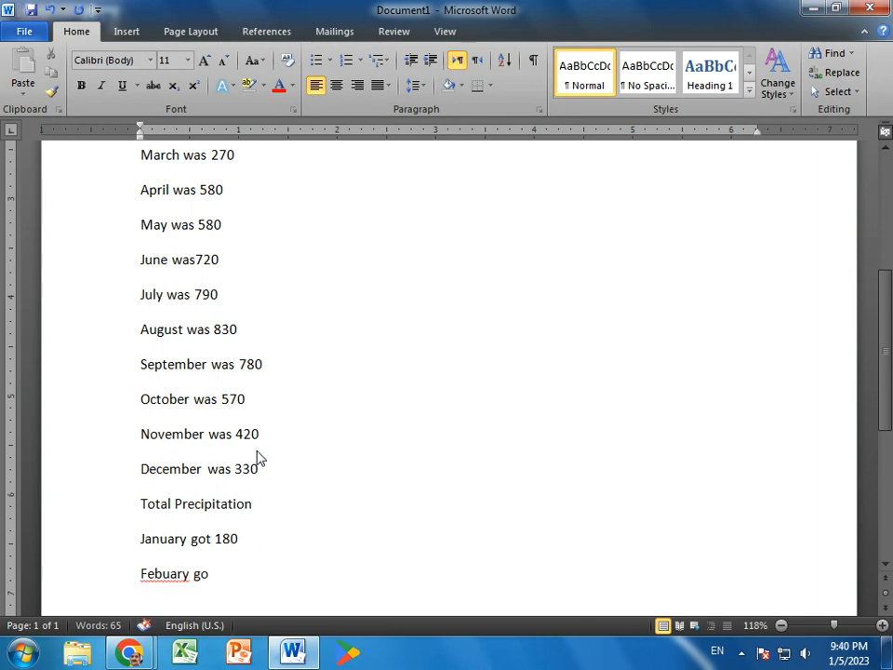
Remove the trailing zero from the January precipitation entry so it reads "January got 18", and return to the Febuary line.
key(Return)
key(BackSpace)
key(BackSpace)
key(BackSpace)
key(Up)
key(End)
key(BackSpace)
key(Down)
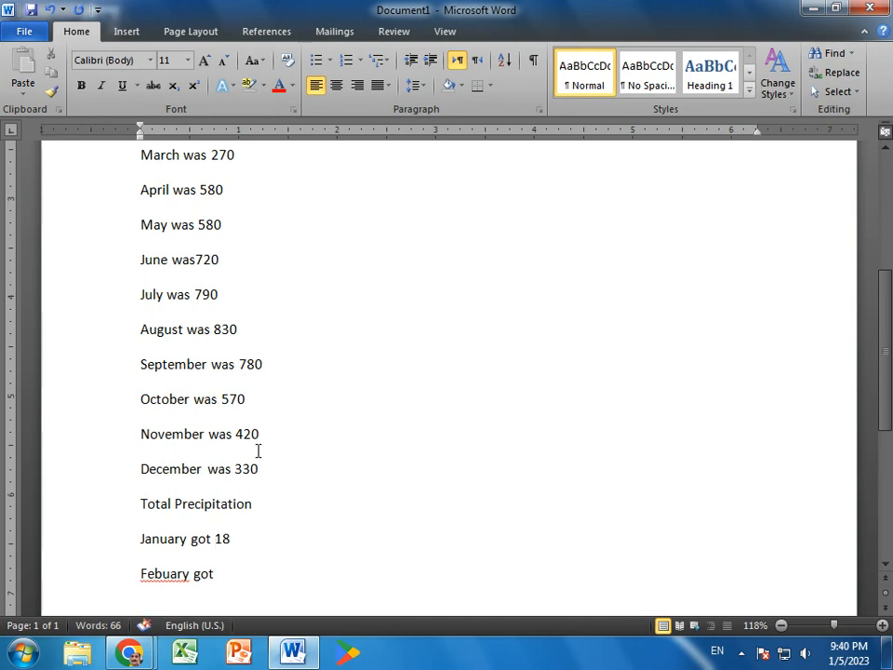
Complete the Febuary precipitation entry with 12 and append inch marks to both the January and Febuary values.
text(1)
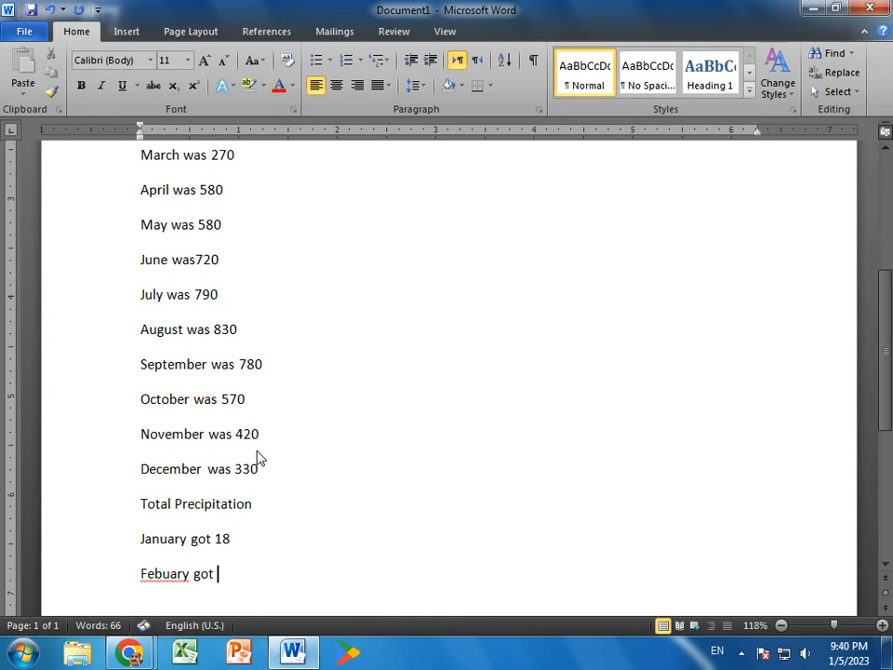
text(2)
key(Return)
key(Up)
key(Up)
key(End)
text(")
key(Down)
text(")
key(Return)
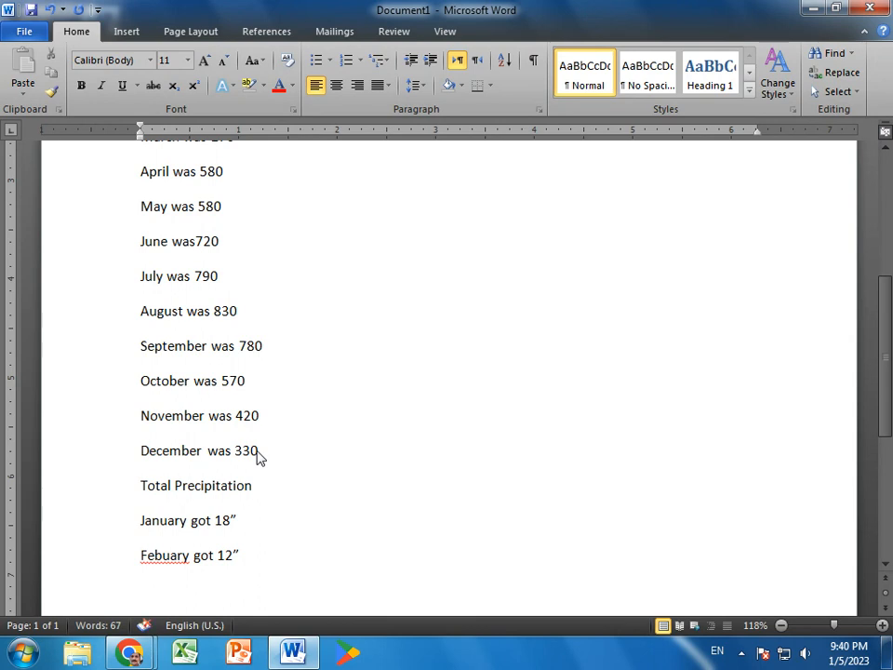
Add the precipitation lines "March got 29”" and "April got 32”" below the Febuary entry.
text(March got)
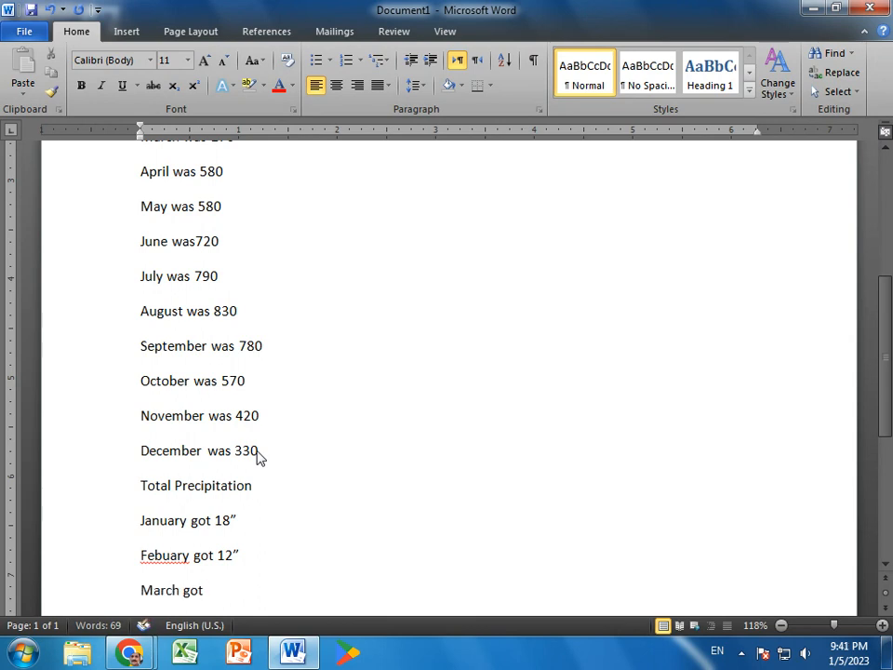
text( 29")
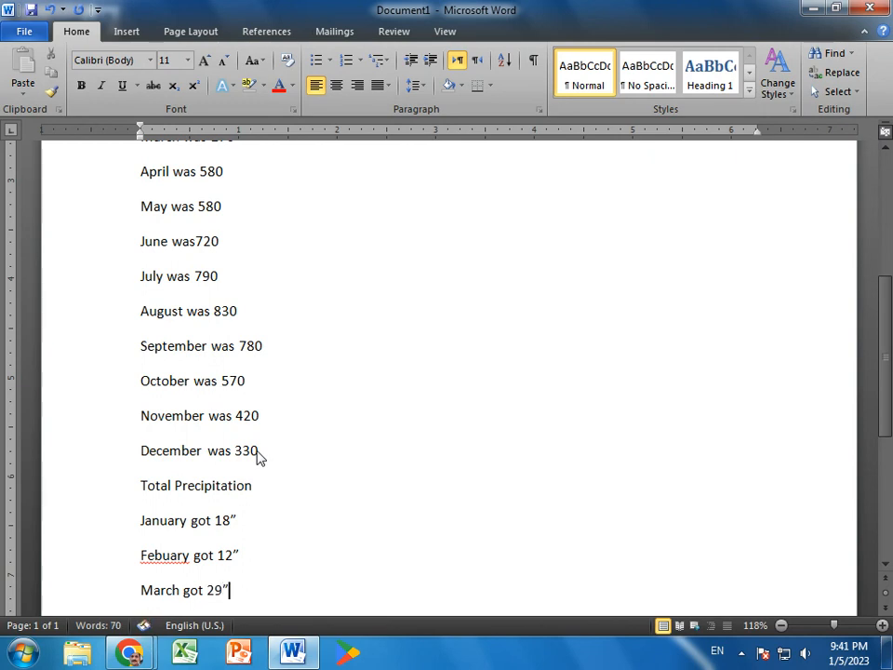
key(Return)
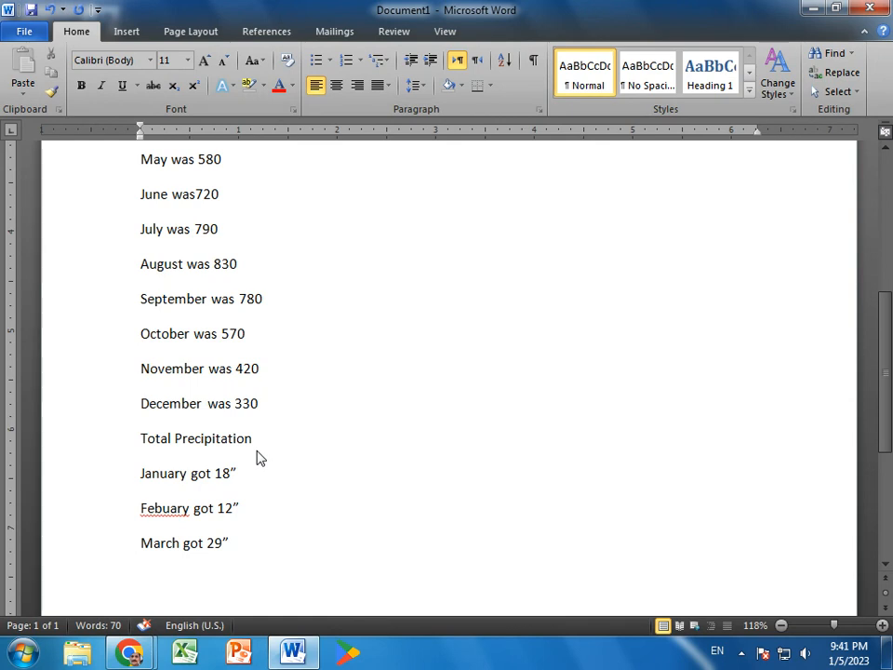
text(April got )
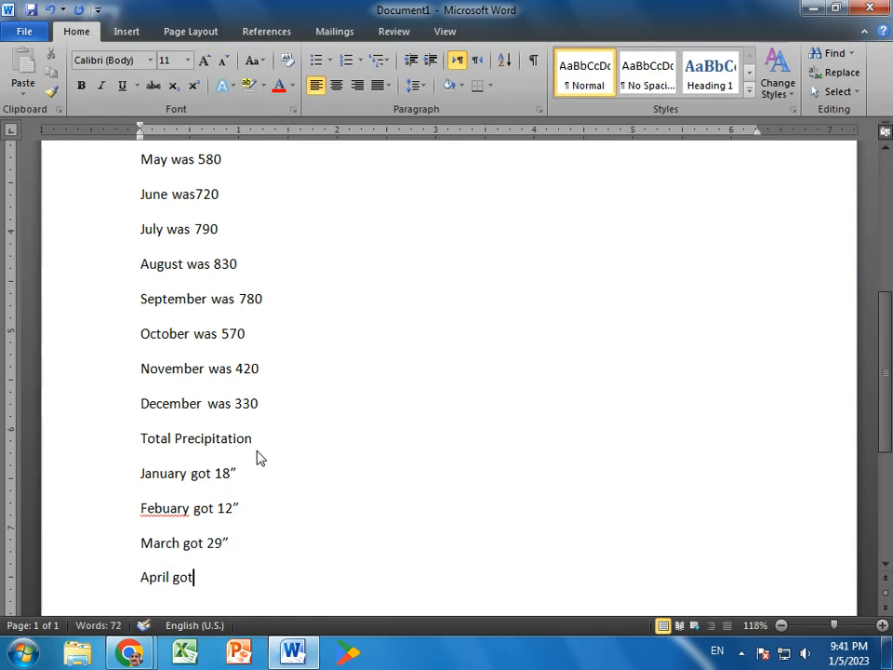
text(32)
text(")
key(Return)
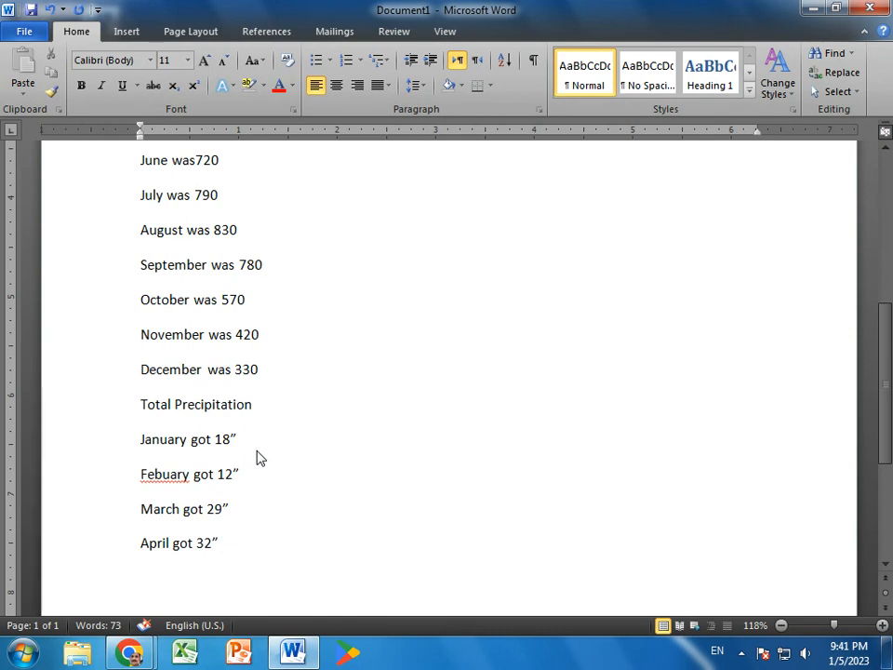
Add the precipitation lines "May got 21”" and "June got 61”" below the April entry.
text(May got 21")
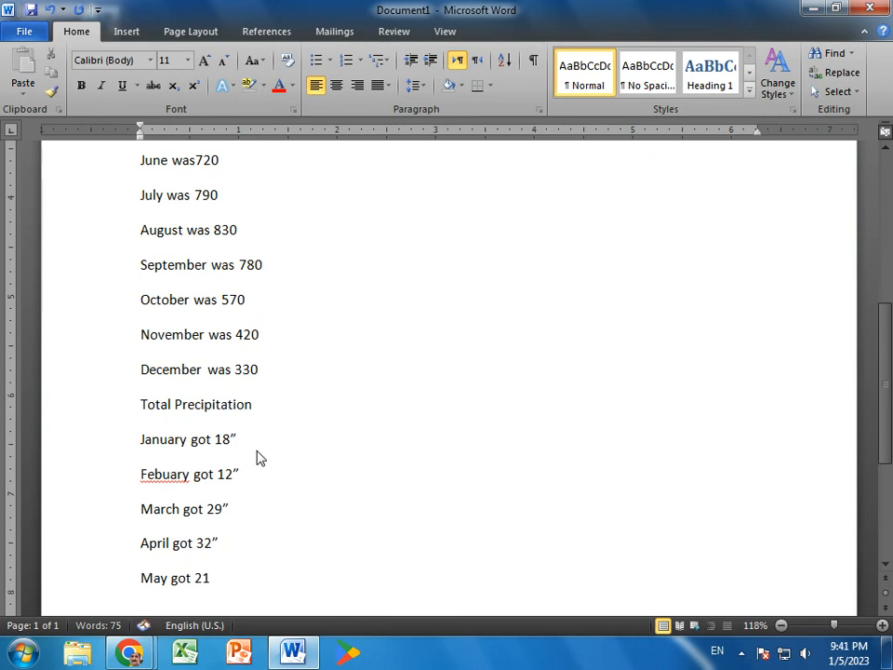
key(Return)
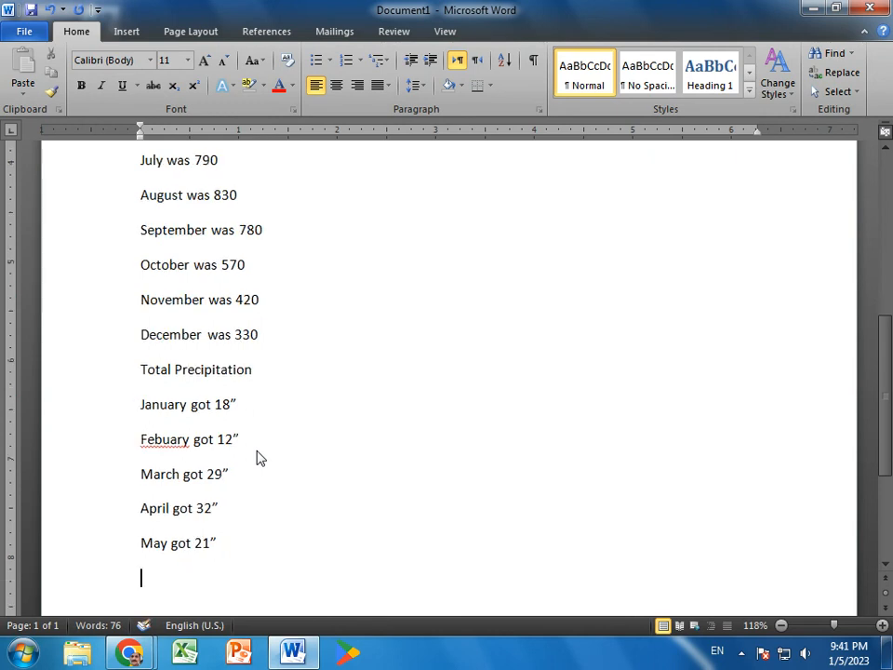
text(June got 61")
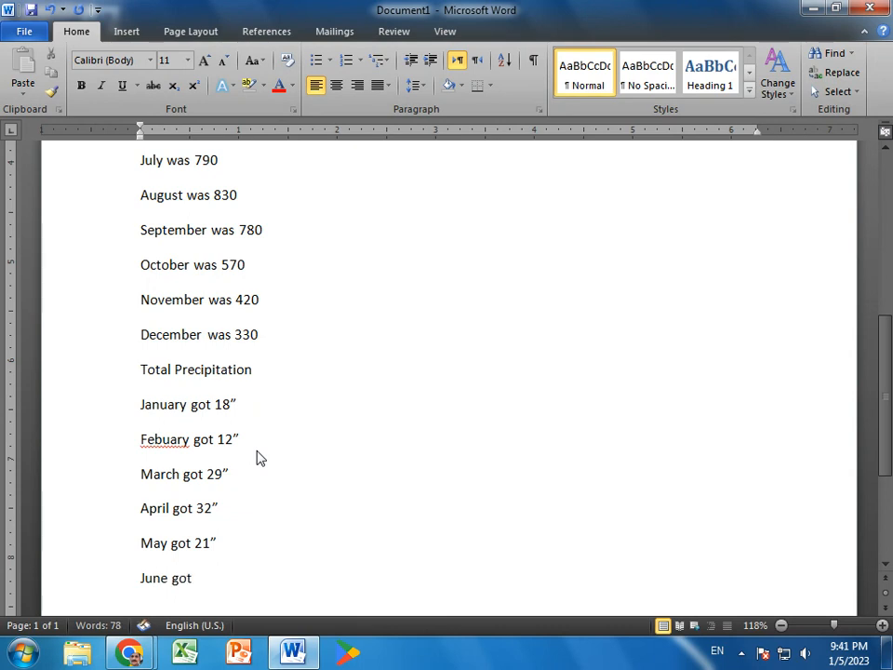
key(Return)
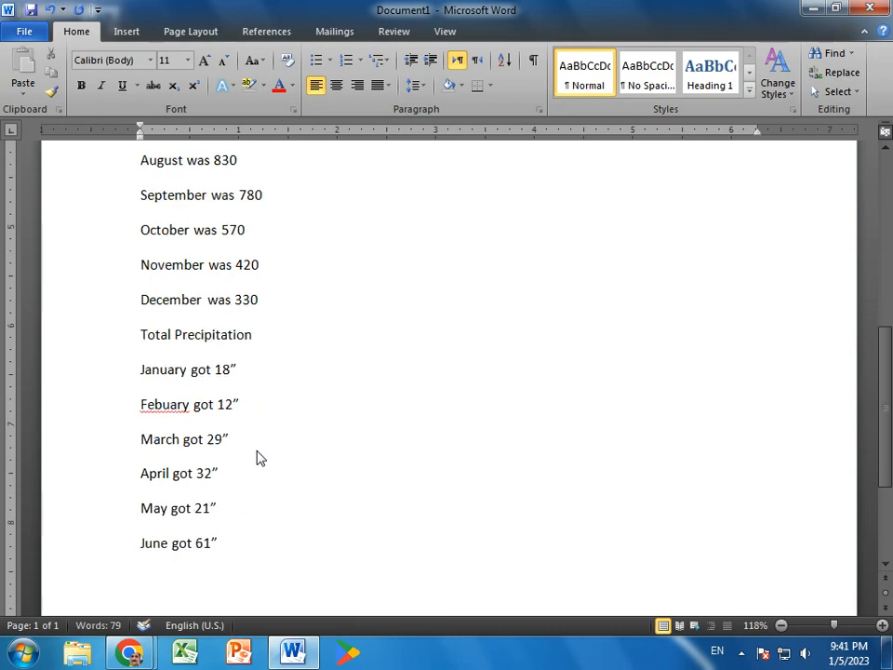
Add the precipitation lines "July got 10”" and "Augutst got 15”" below the June entry.
text(July got )
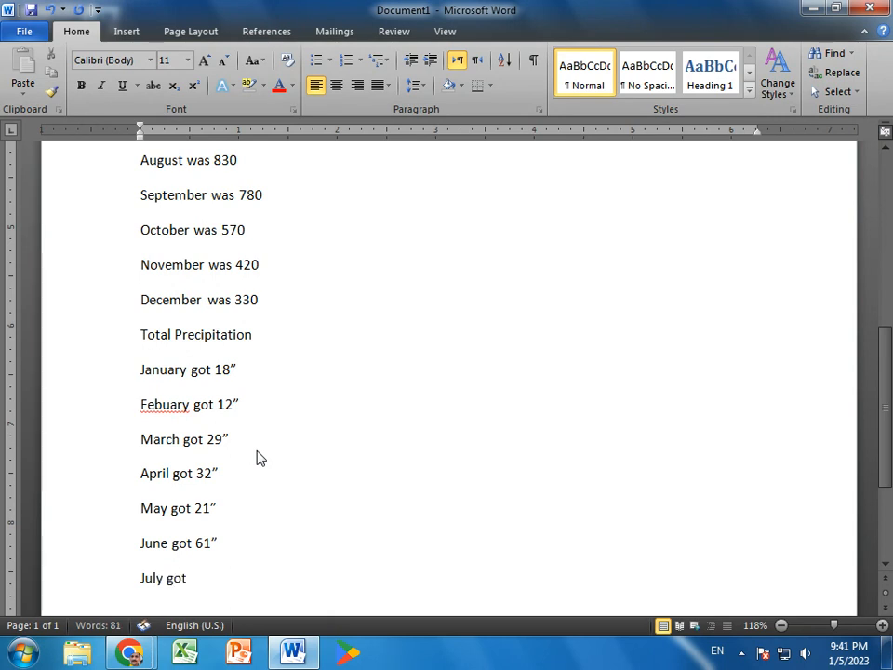
text(10")
key(Return)
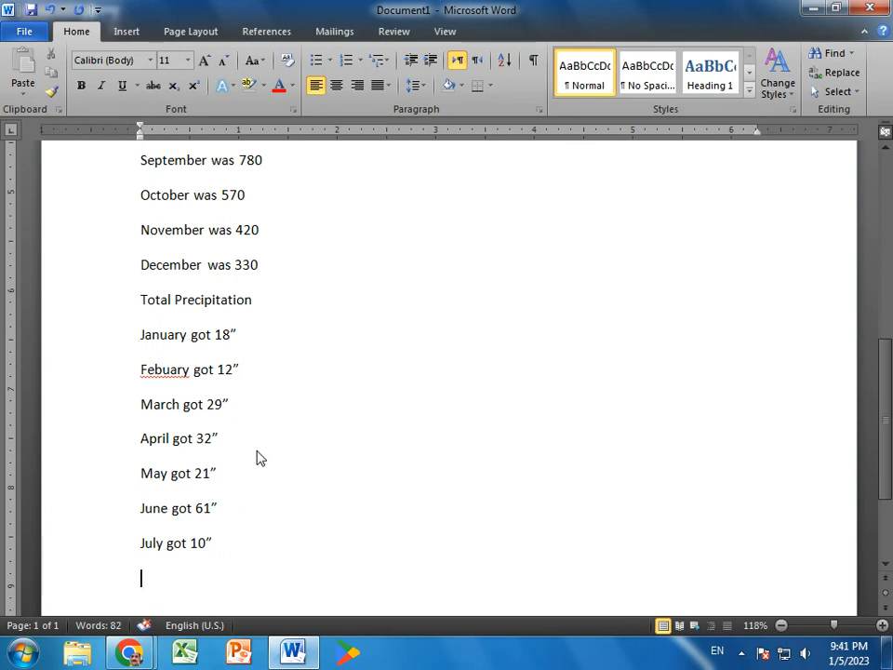
text(Augutst)
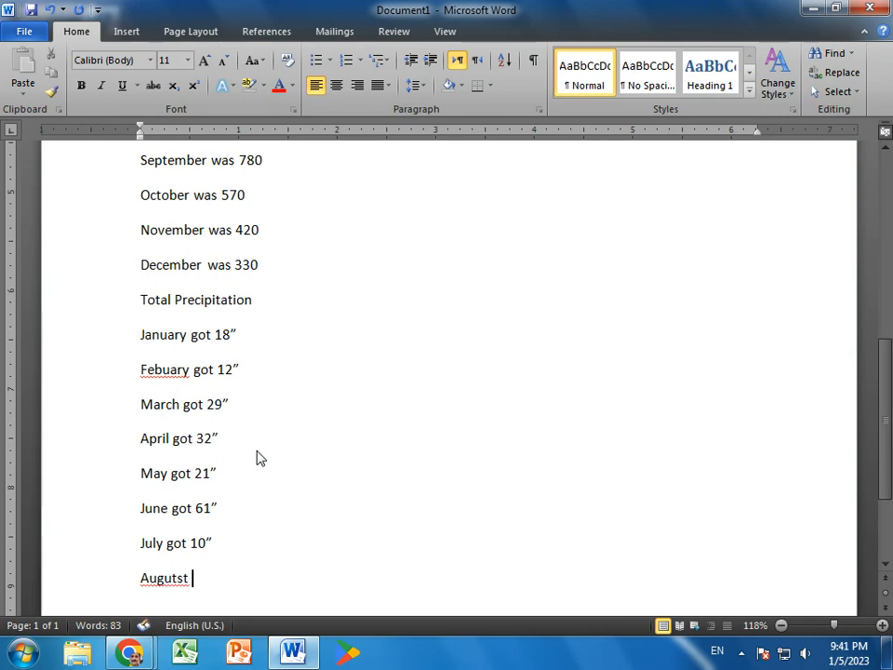
text( got 15)
text(")
key(Return)
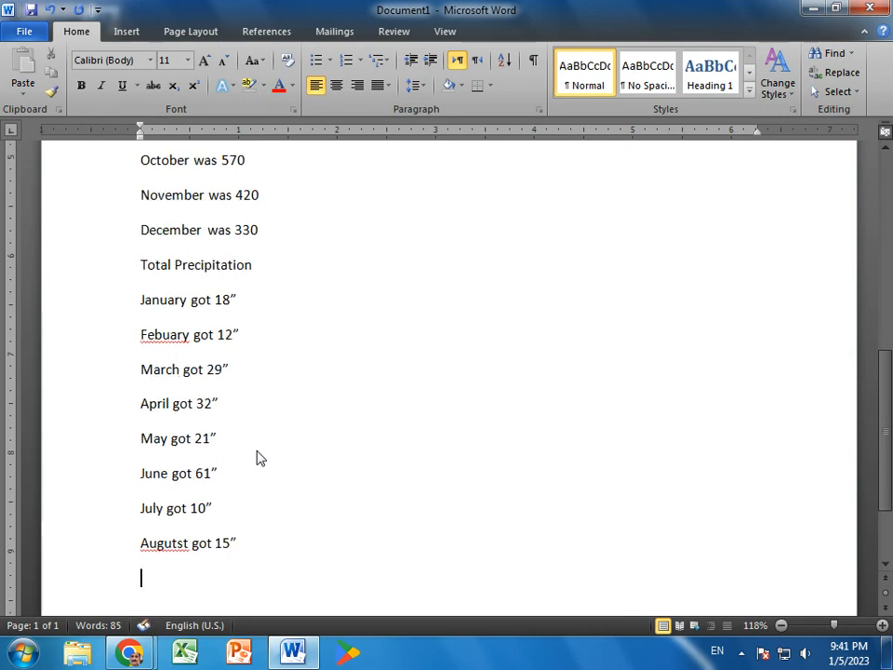
Add the precipitation line "September got 12”" below the August entry and start a new paragraph.
text(Septembner)
key(BackSpace)
key(BackSpace)
key(BackSpace)
text(er got)
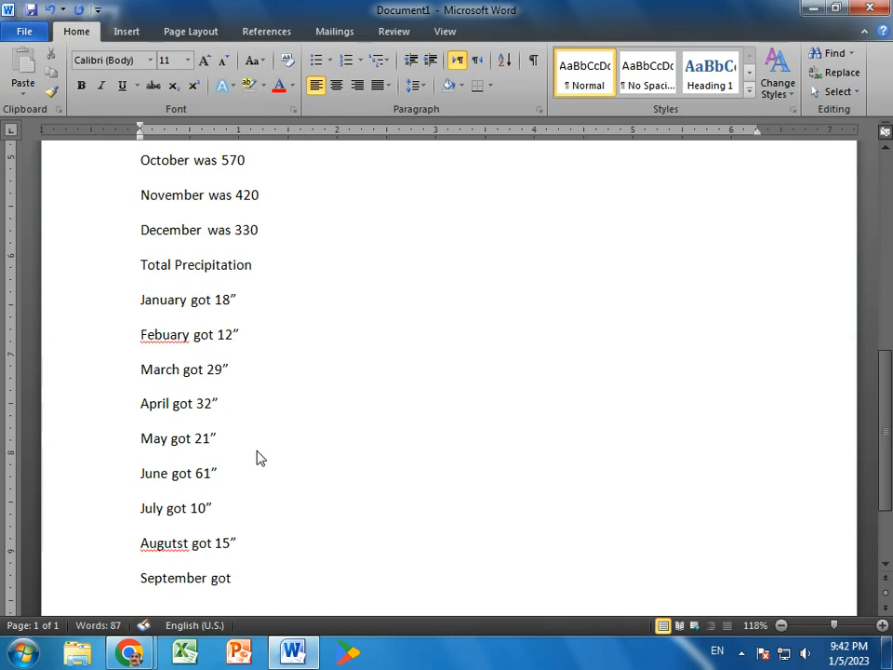
text( 12")
key(Return)
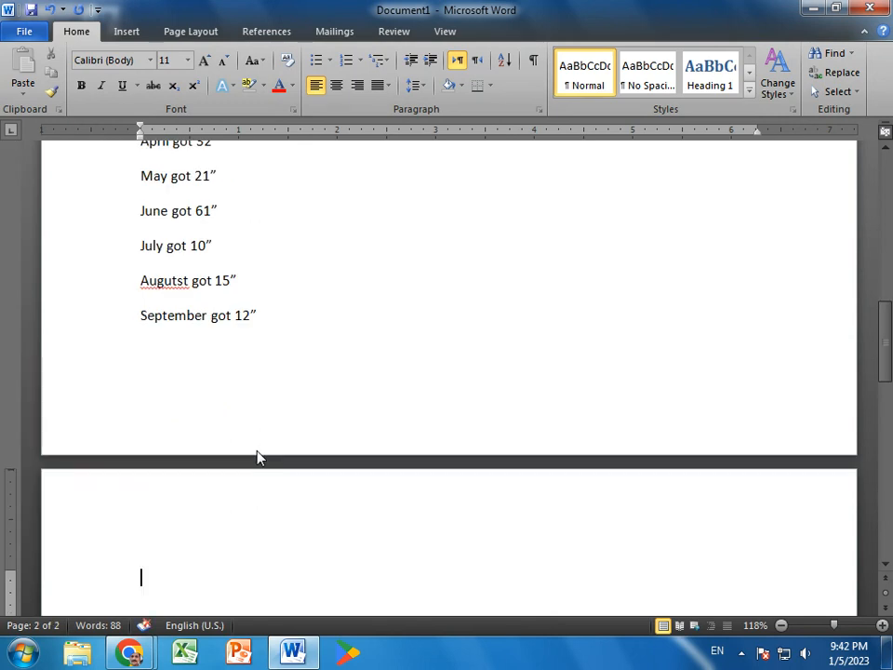
Add the precipitation line "October got 8”" below the September entry and start a new paragraph.
text(Octo)
key(Return)
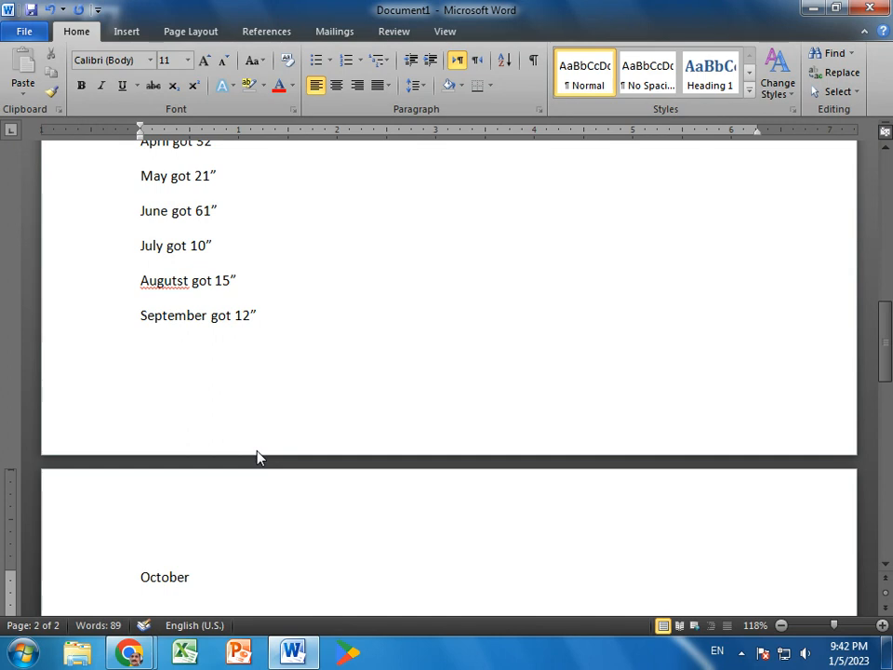
text(got 8)
text(")
key(Return)
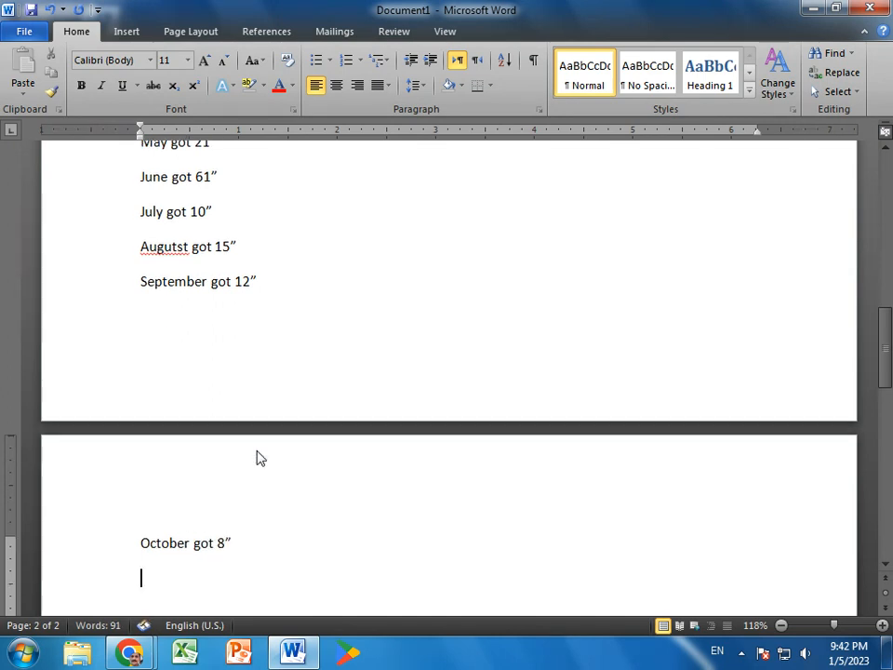
Begin the November precipitation entry on the line below October.
text(Novem)
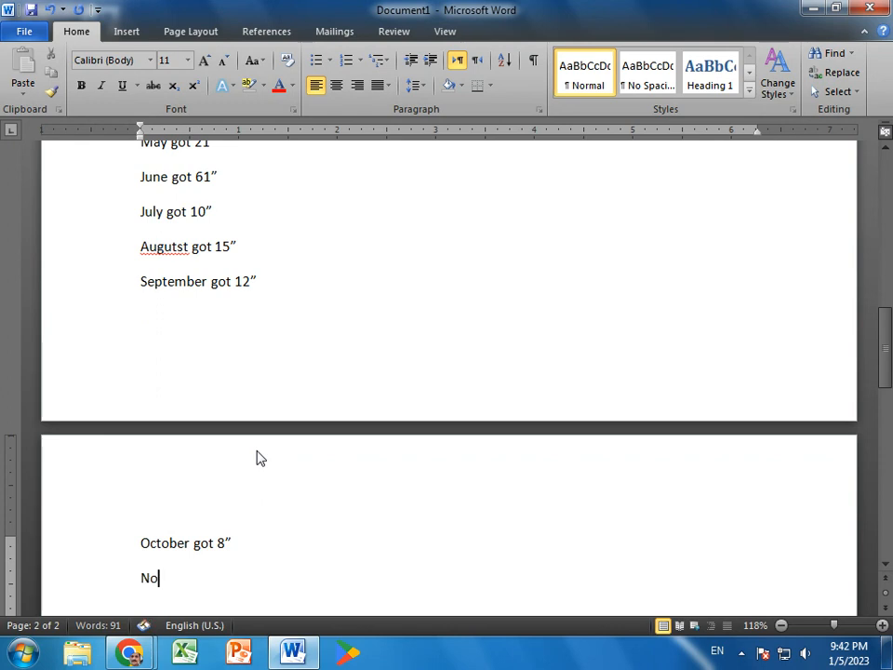